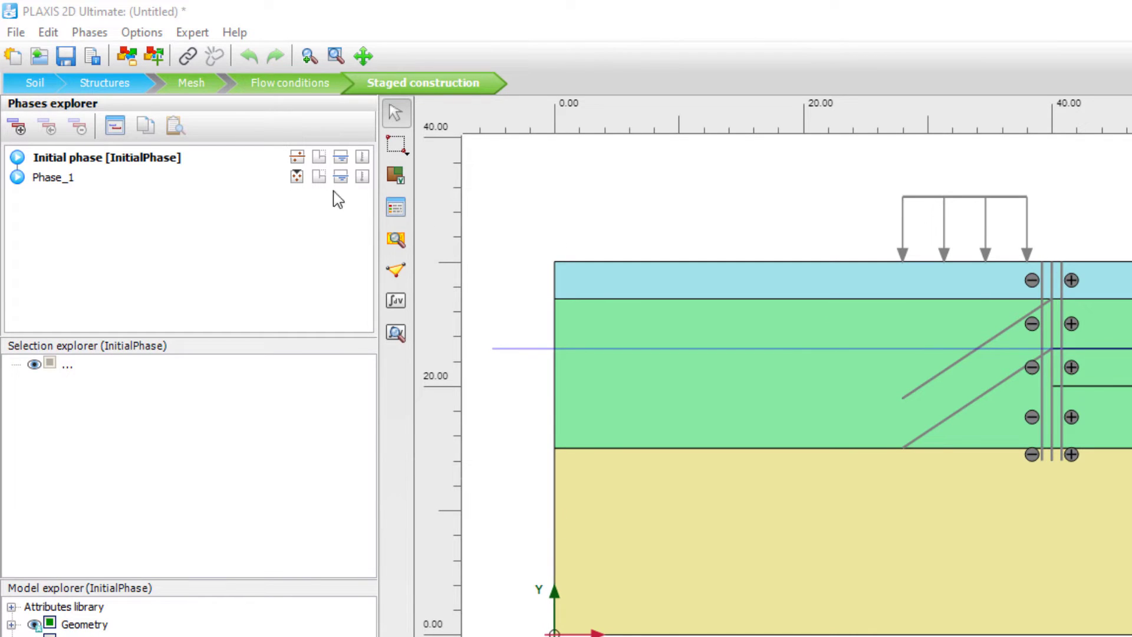
- Rename Phase_1, the phase following the initial phase, as "Wall installation"
click(56, 178)
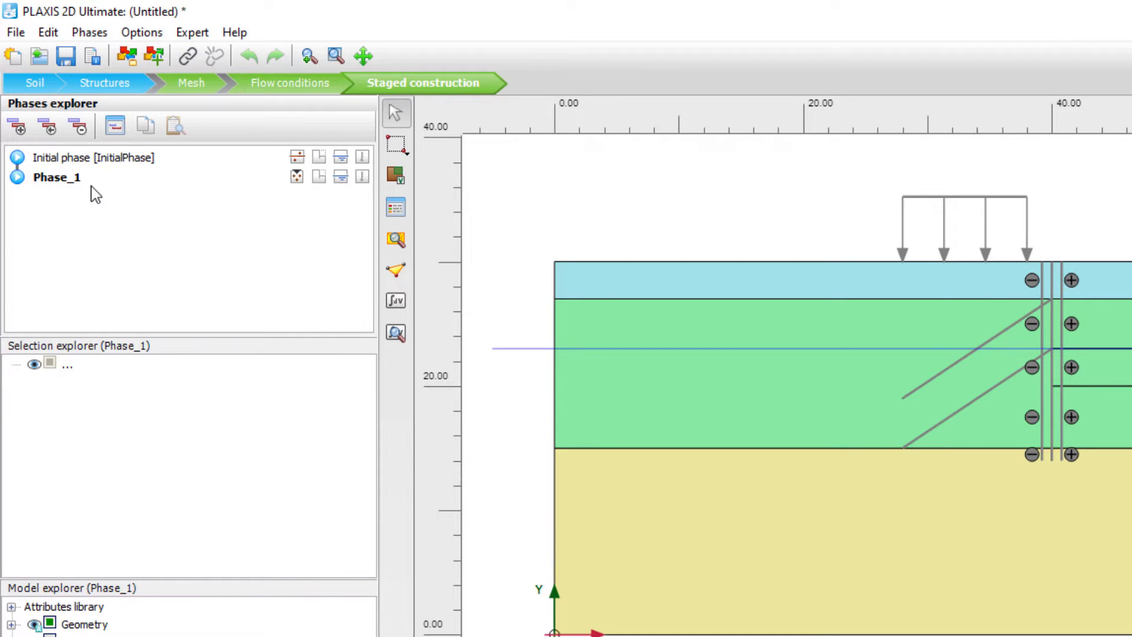
double_click(69, 184)
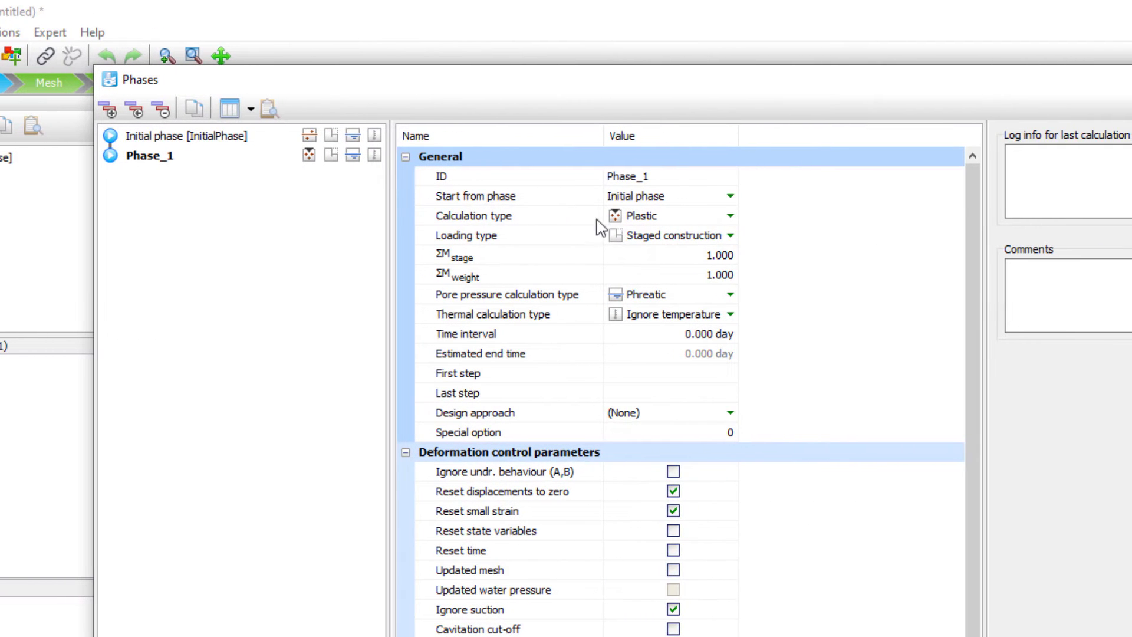
click(832, 177)
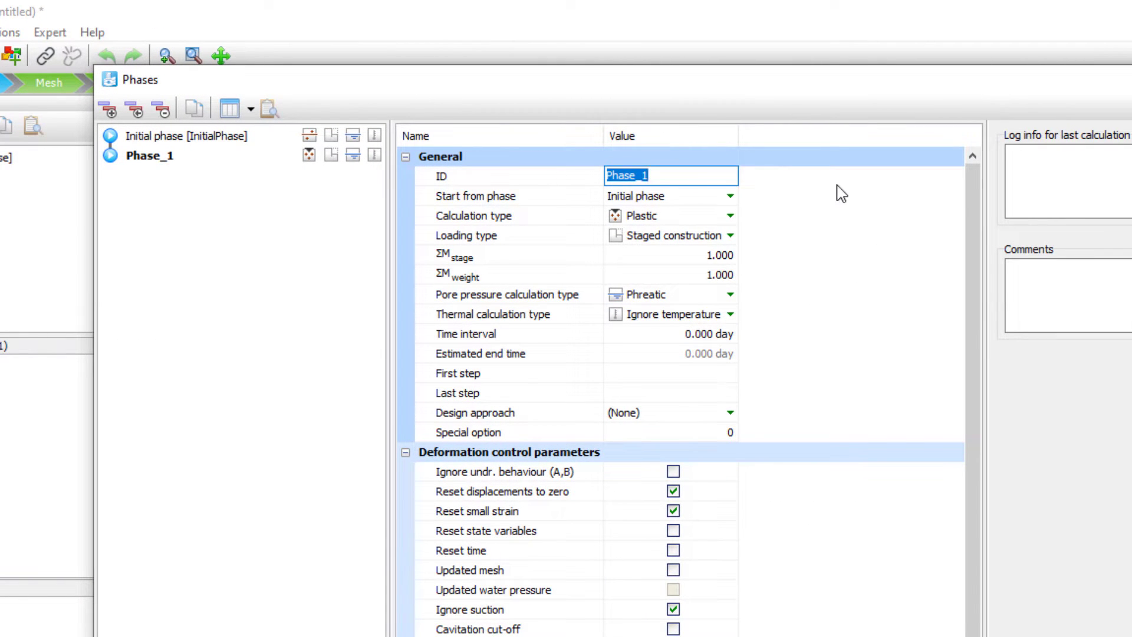
text(Wall installation)
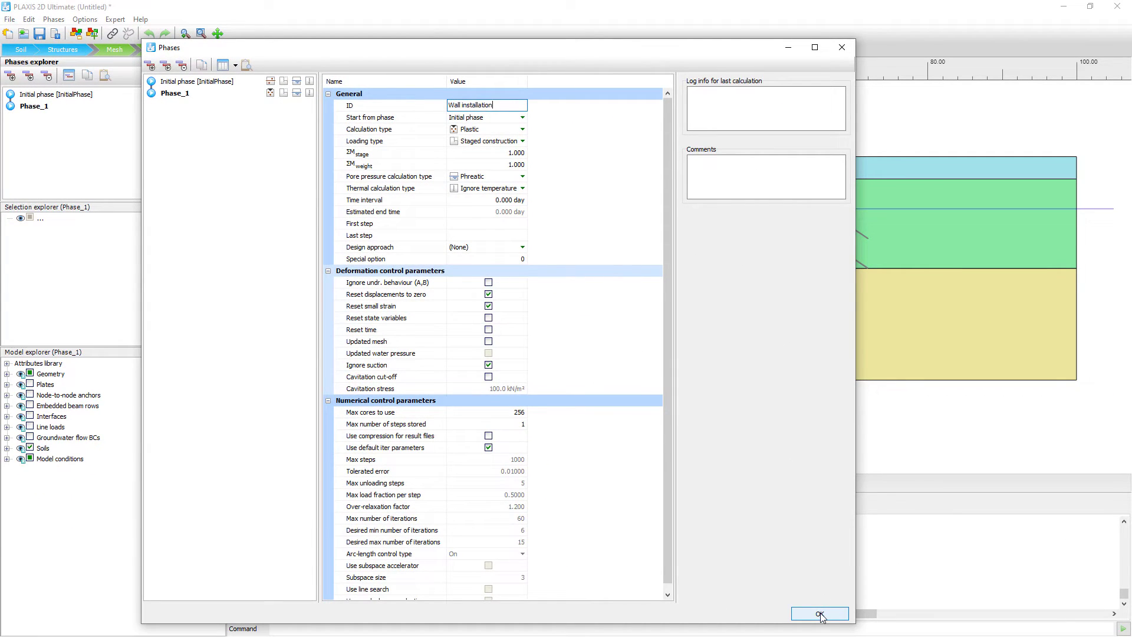
click(820, 614)
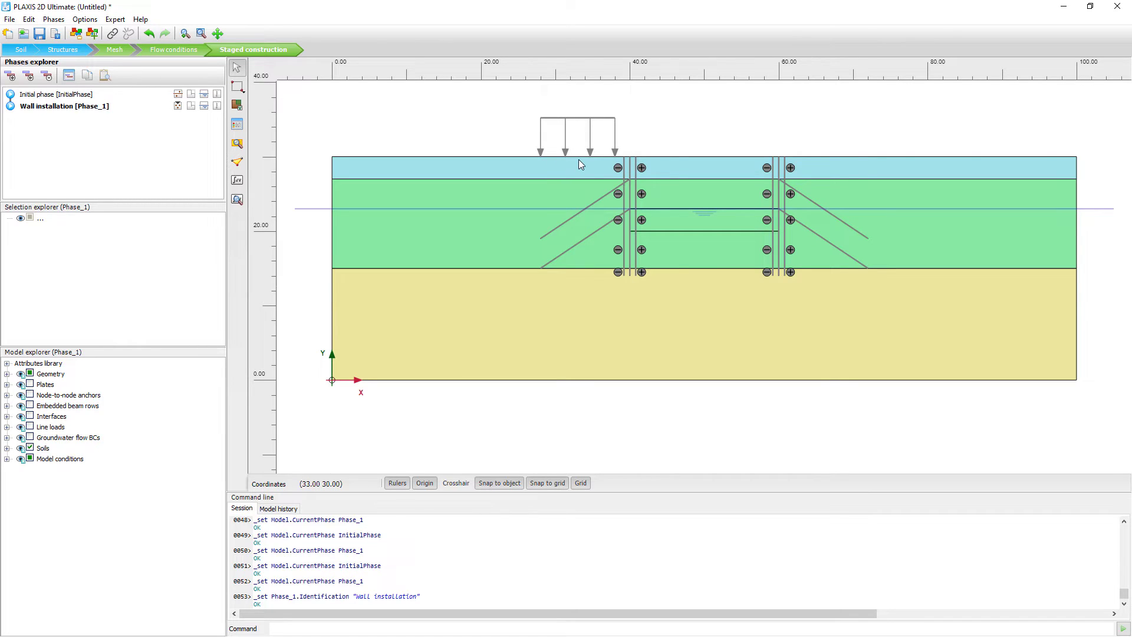
- Activate the full height of the left diaphragm wall, including its plate, both interfaces and groundwater flow boundary condition, in the Wall installation phase
click(631, 169)
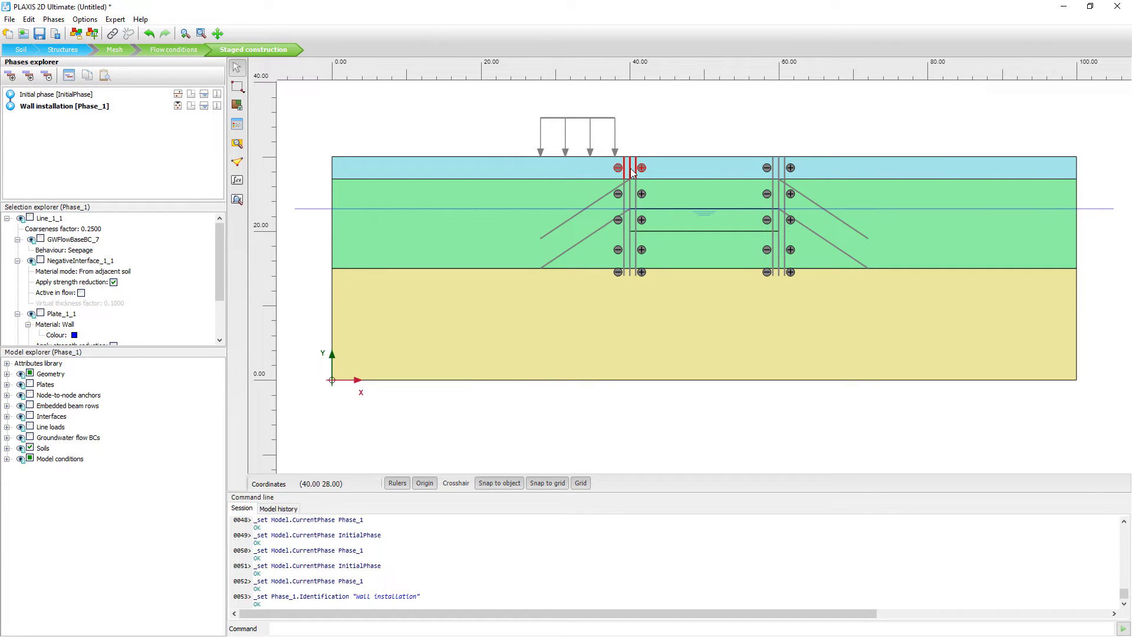
key(Escape)
click(631, 173)
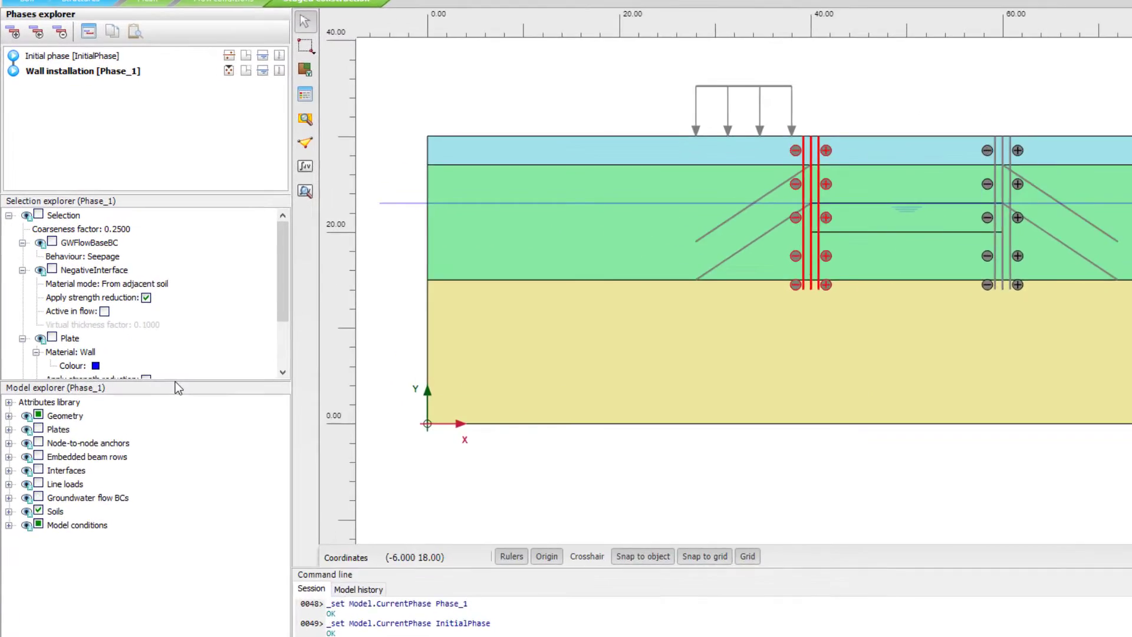
drag(175, 382, 171, 460)
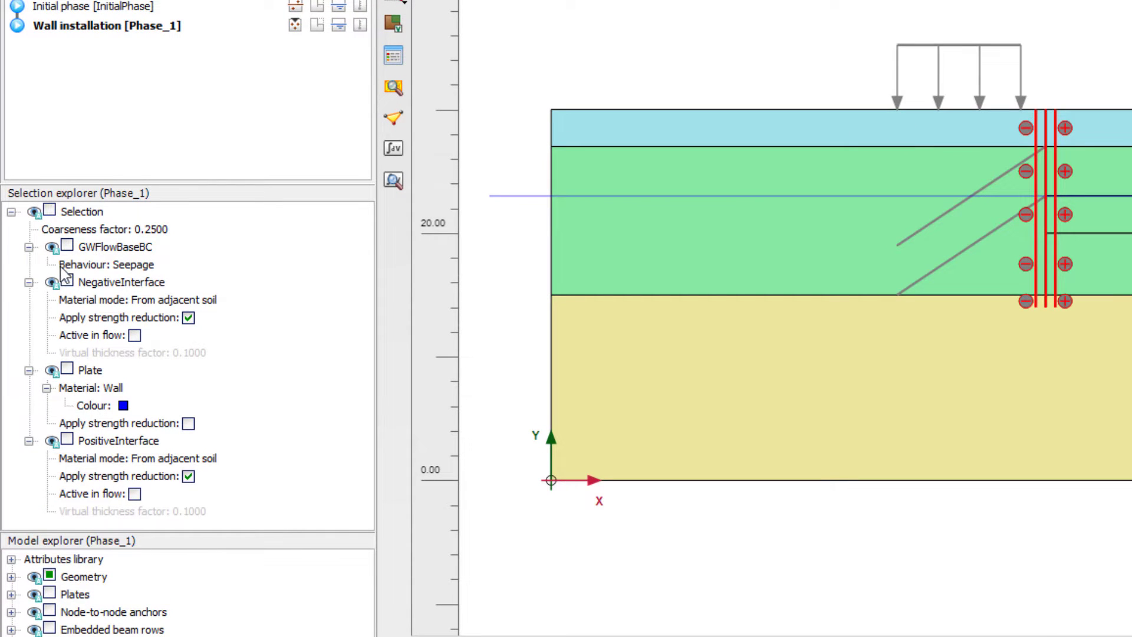
click(50, 211)
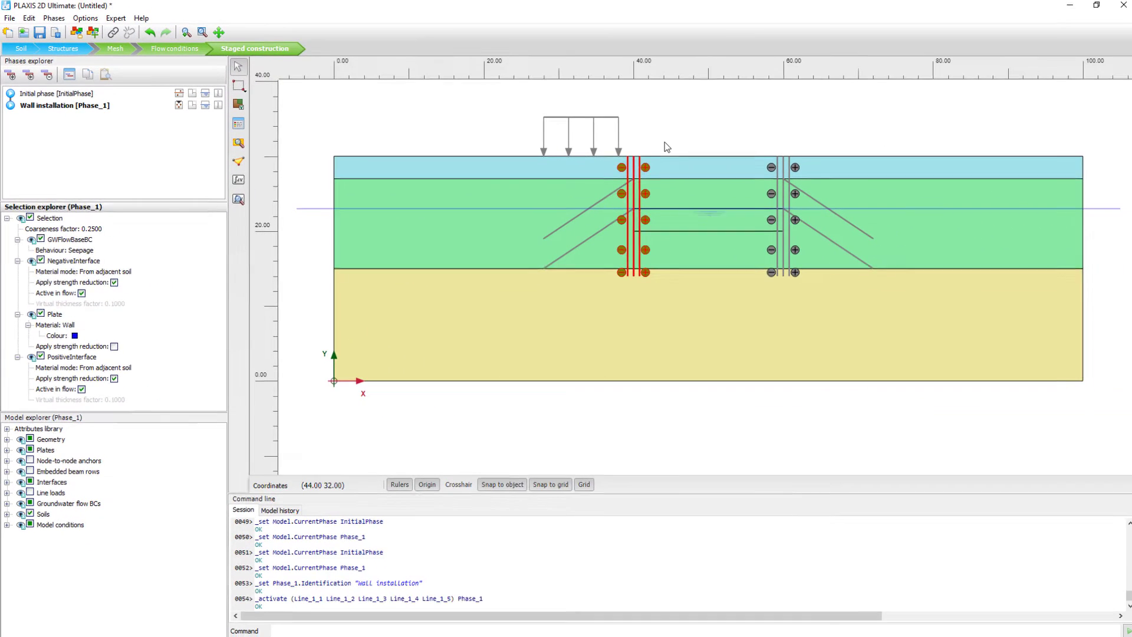
click(666, 147)
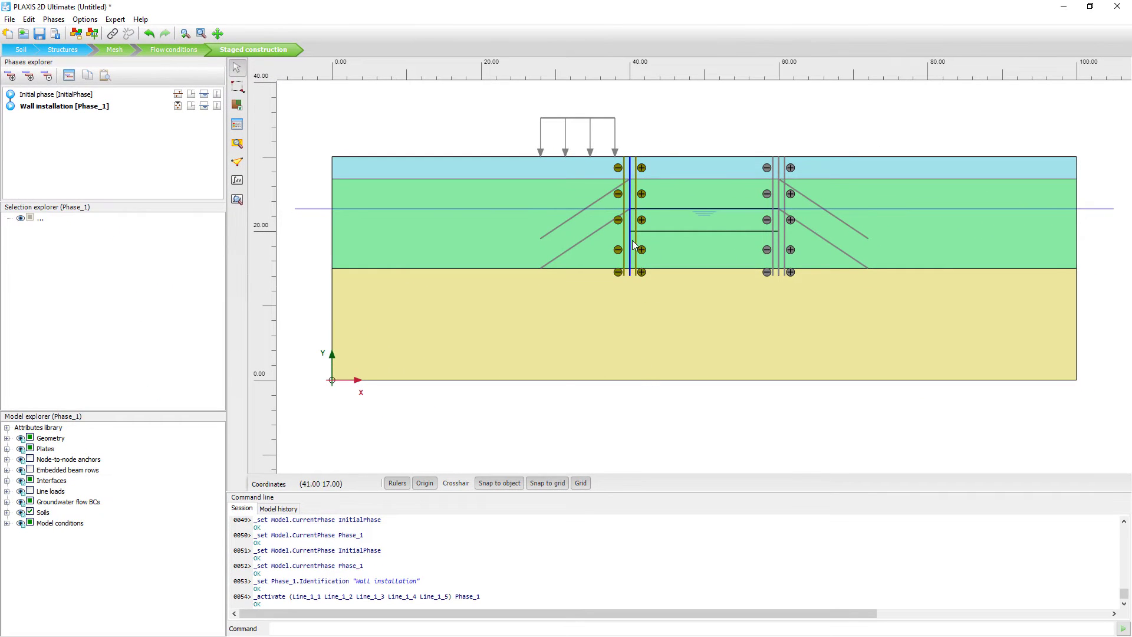
- Activate the full height of the right wall with its plate, interfaces and groundwater flow boundary condition in the same phase
click(779, 198)
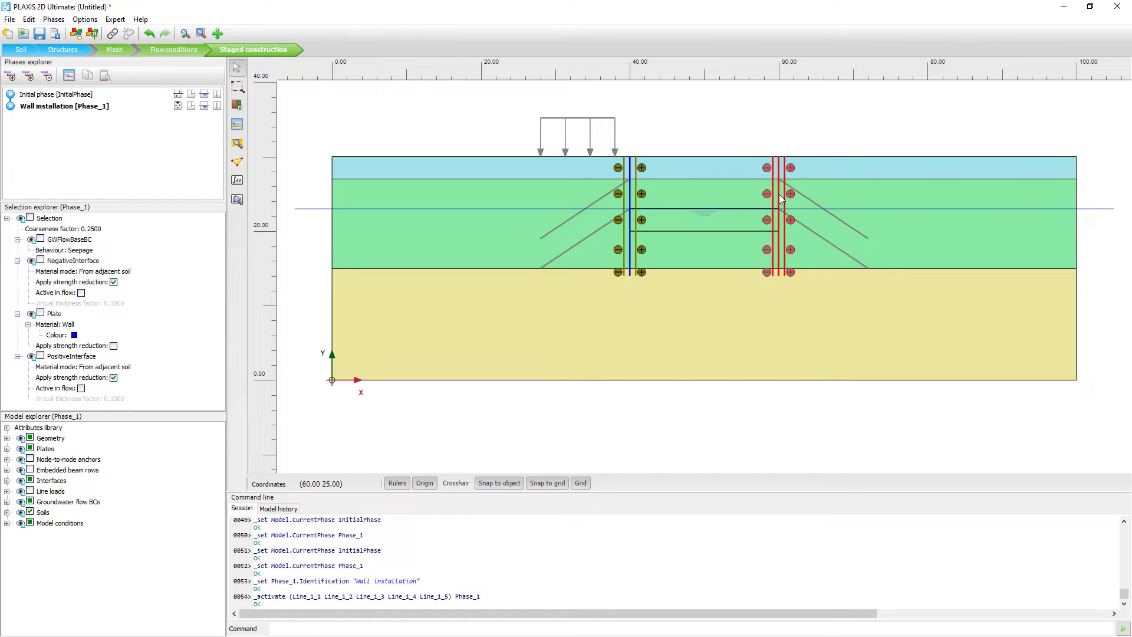
right_click(780, 199)
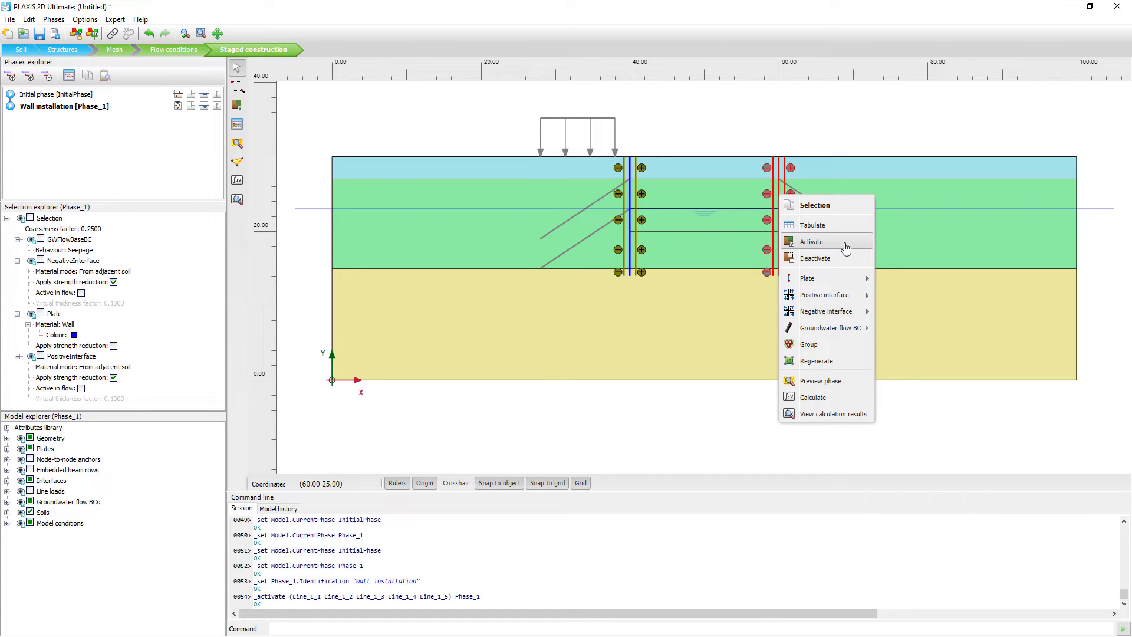
mouse_move(830, 285)
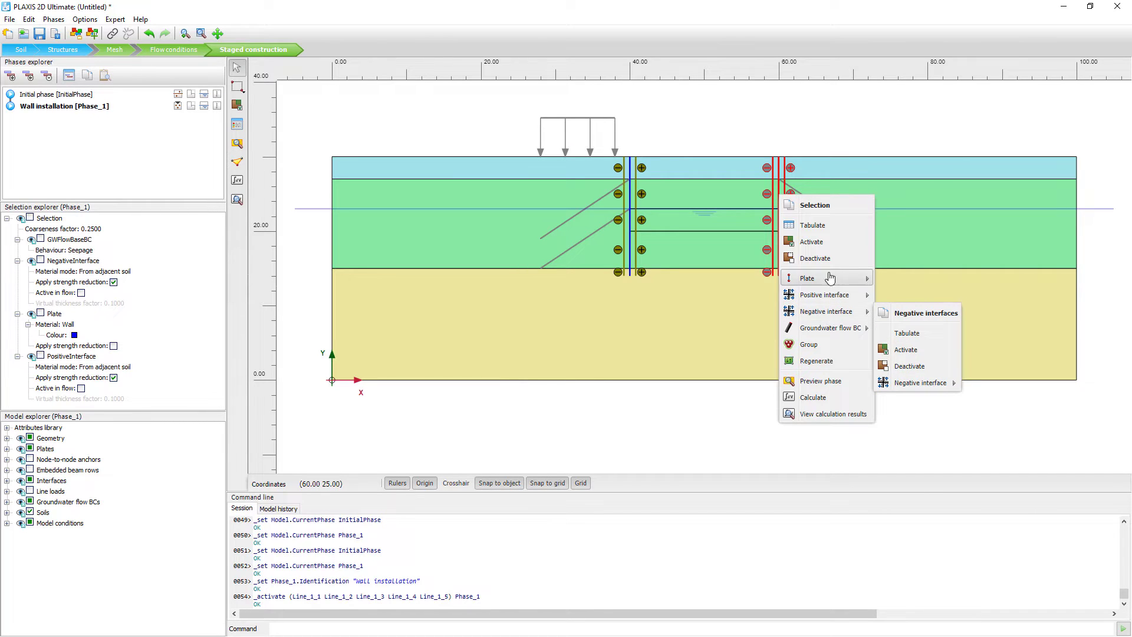
click(841, 250)
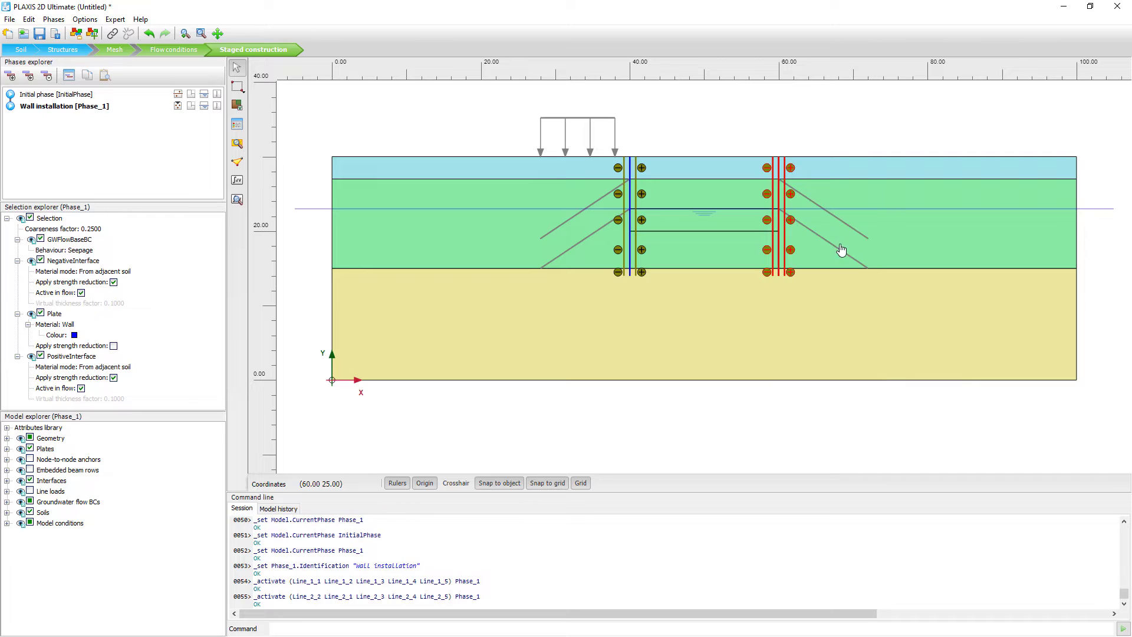
click(816, 126)
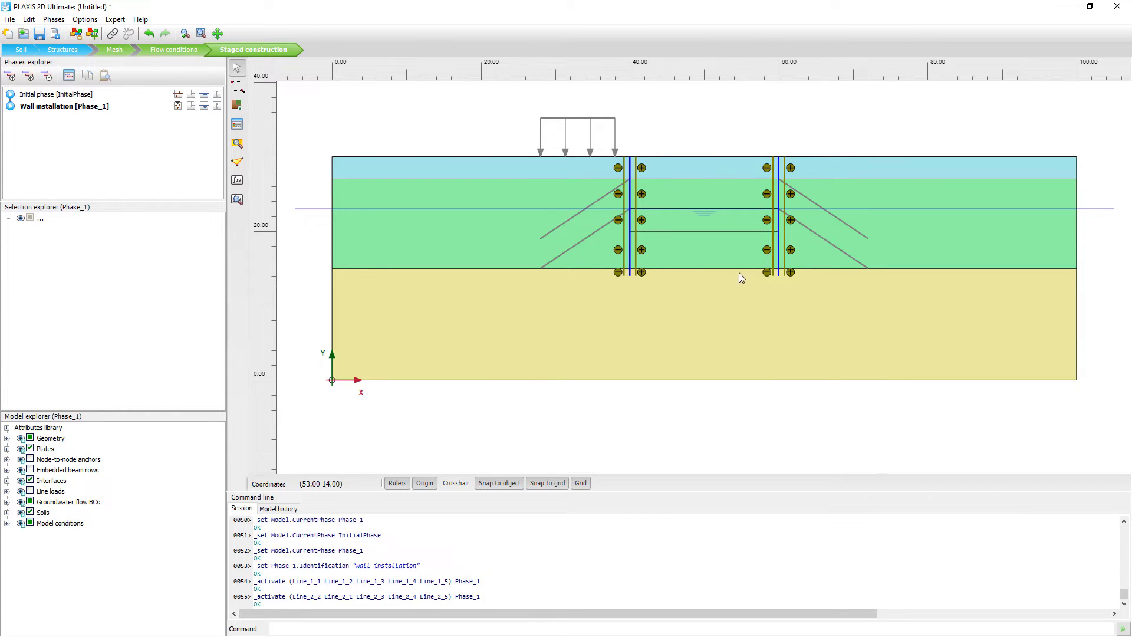
- Activate the line load on the ground surface beside the left wall and set its vertical component q_y,start,ref to -10 kN/m/m
click(572, 156)
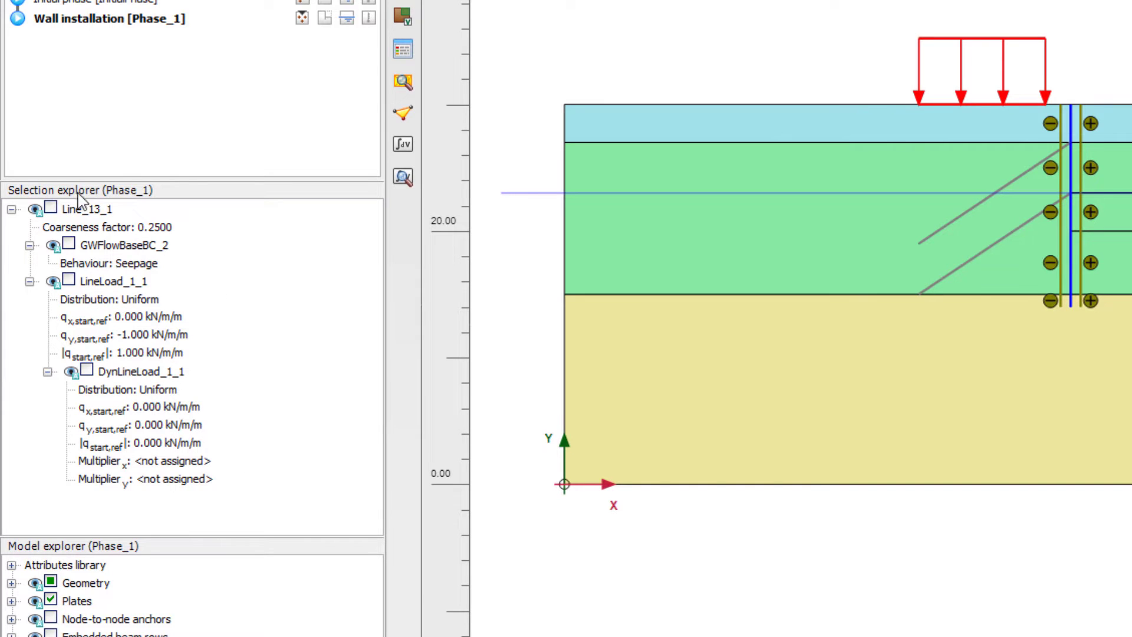
click(51, 208)
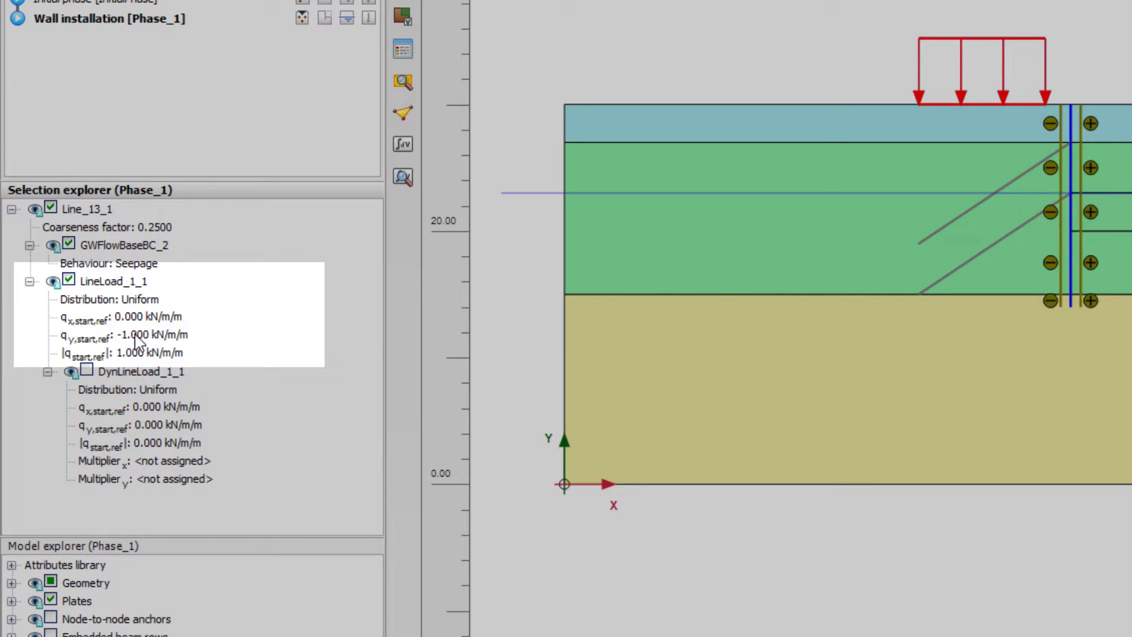
click(139, 339)
text(-10)
key(Tab)
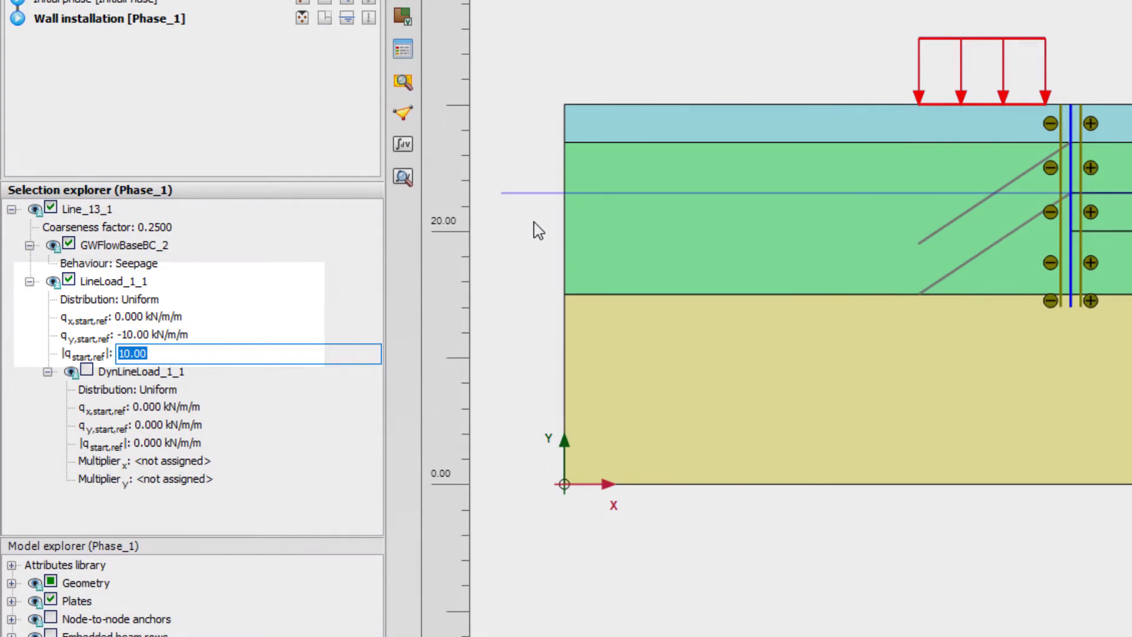
click(538, 230)
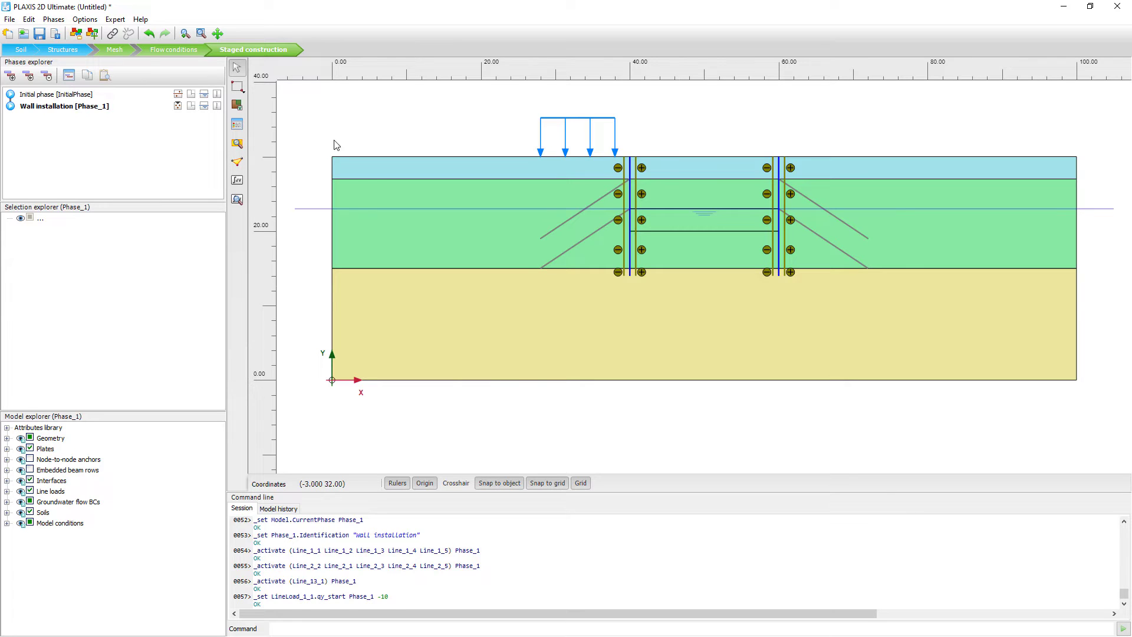
click(725, 161)
key(Escape)
- Add a calculation phase starting from Wall installation and name it "First excavation"
click(10, 76)
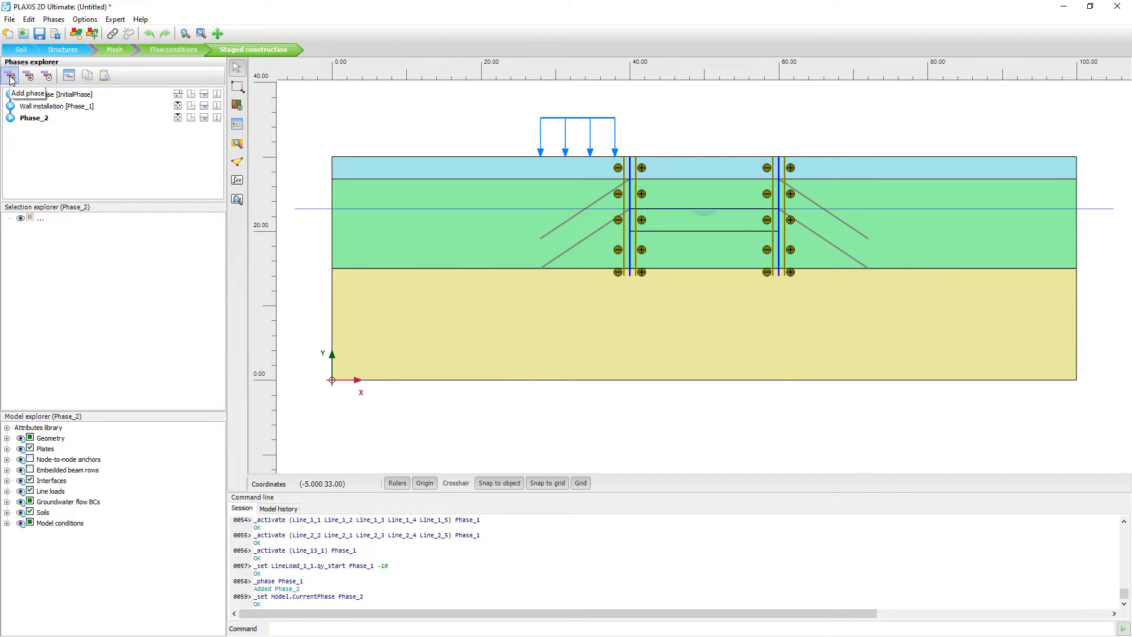
double_click(32, 120)
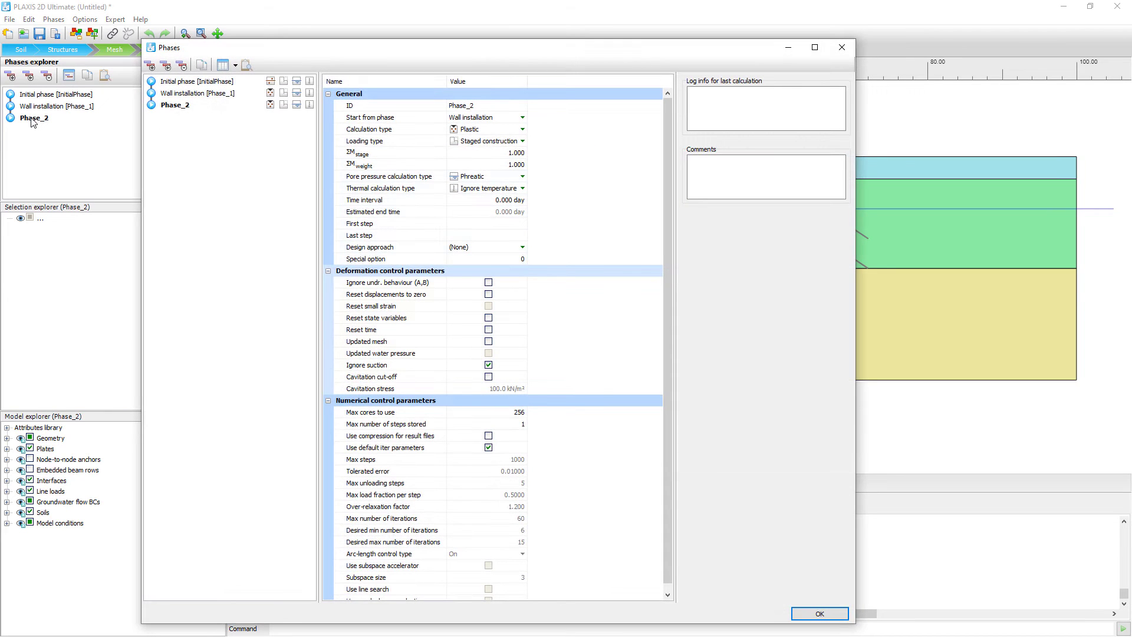
click(511, 105)
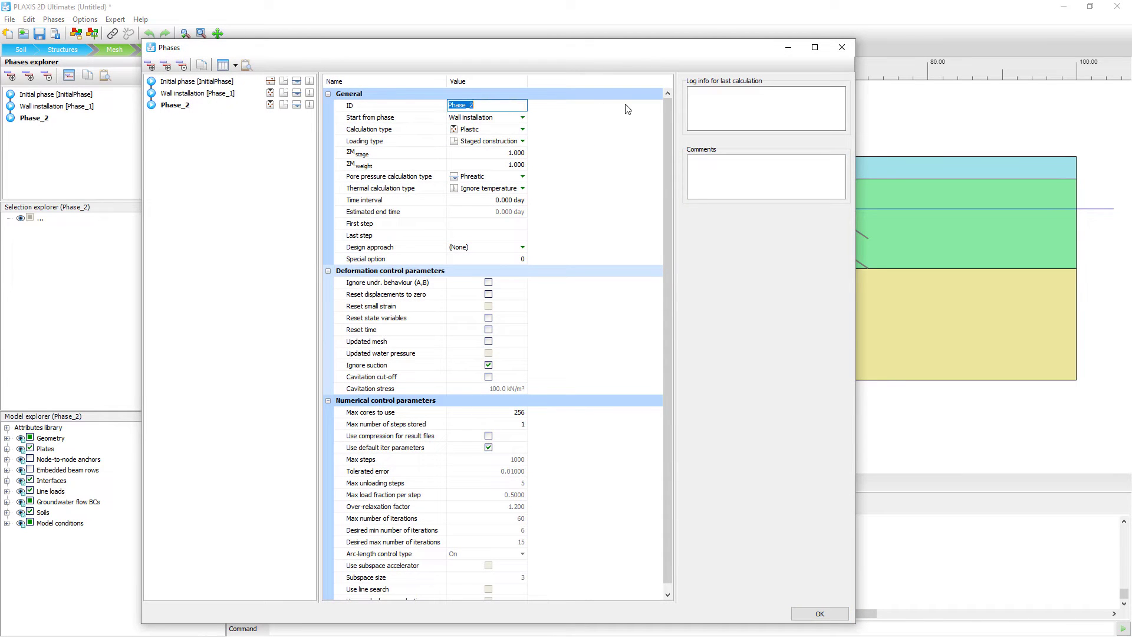
text(First excavation)
click(824, 615)
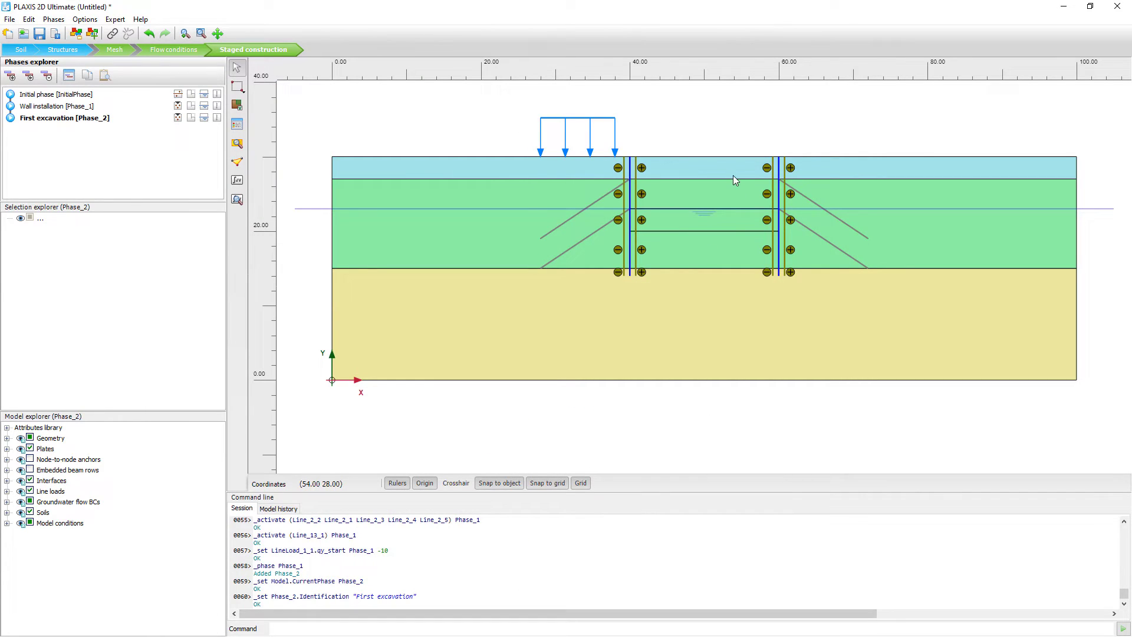
- Deactivate the uppermost soil cluster between the two walls in the First excavation phase
click(704, 166)
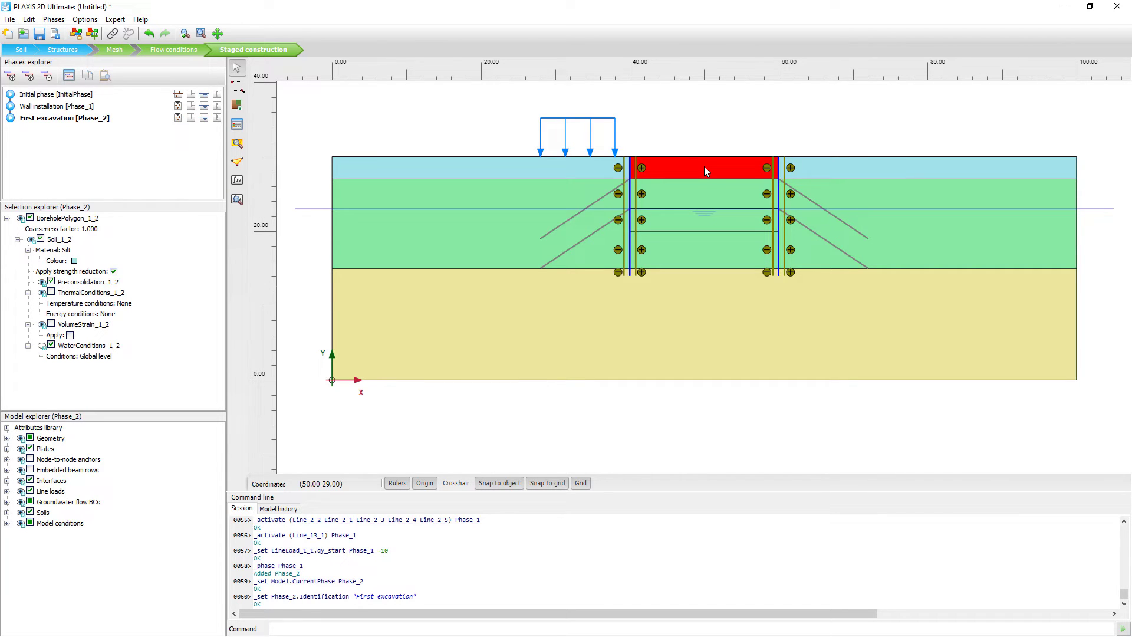
click(360, 124)
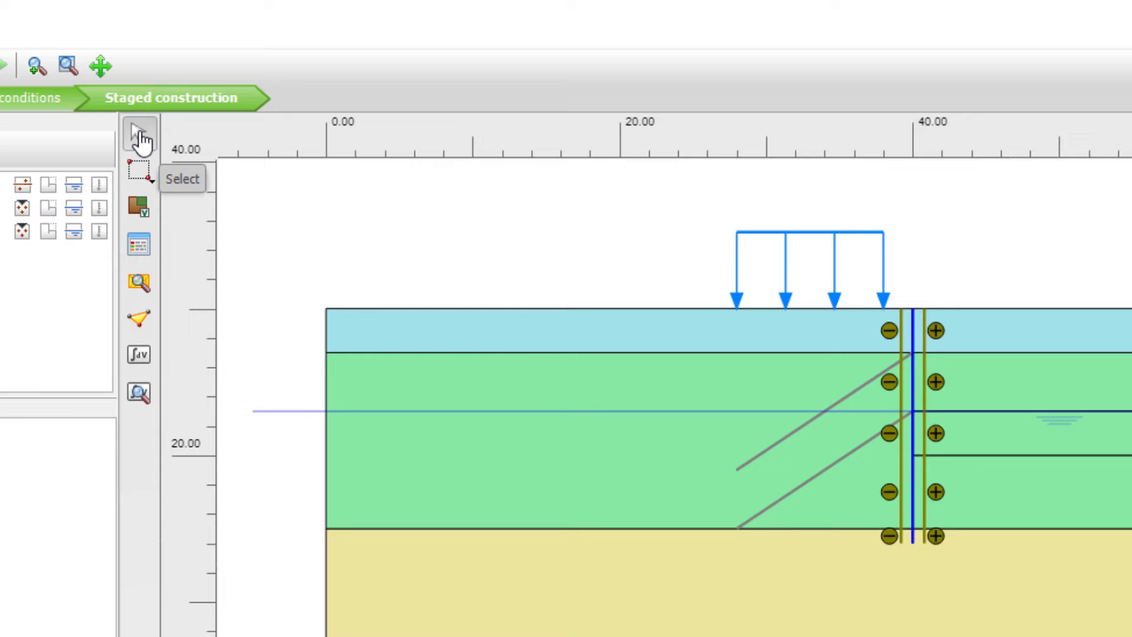
click(139, 171)
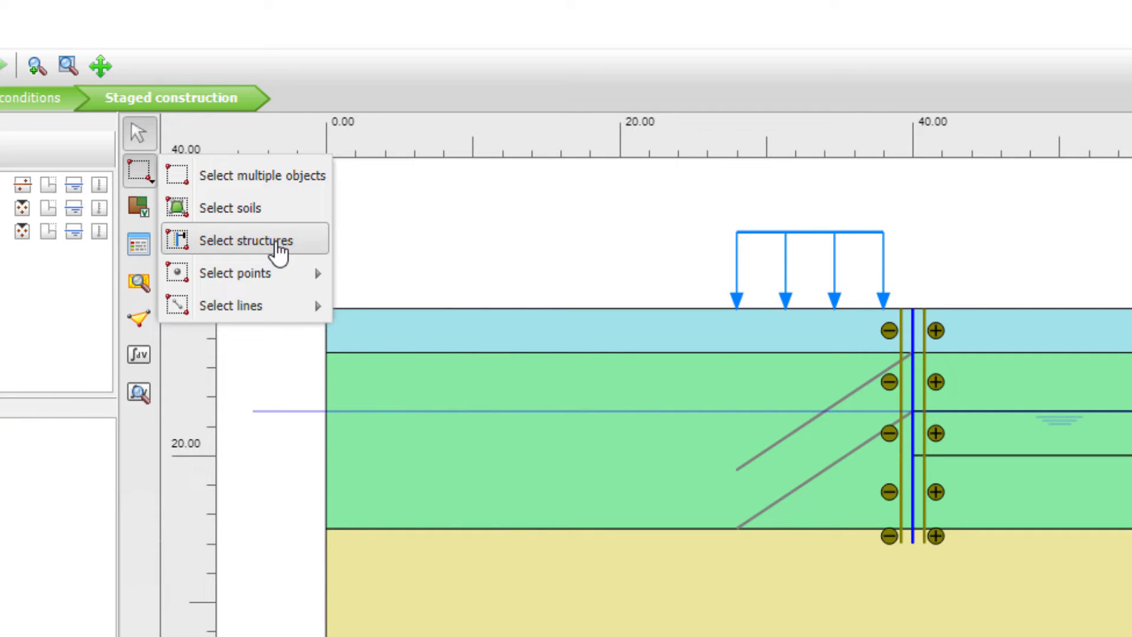
click(140, 214)
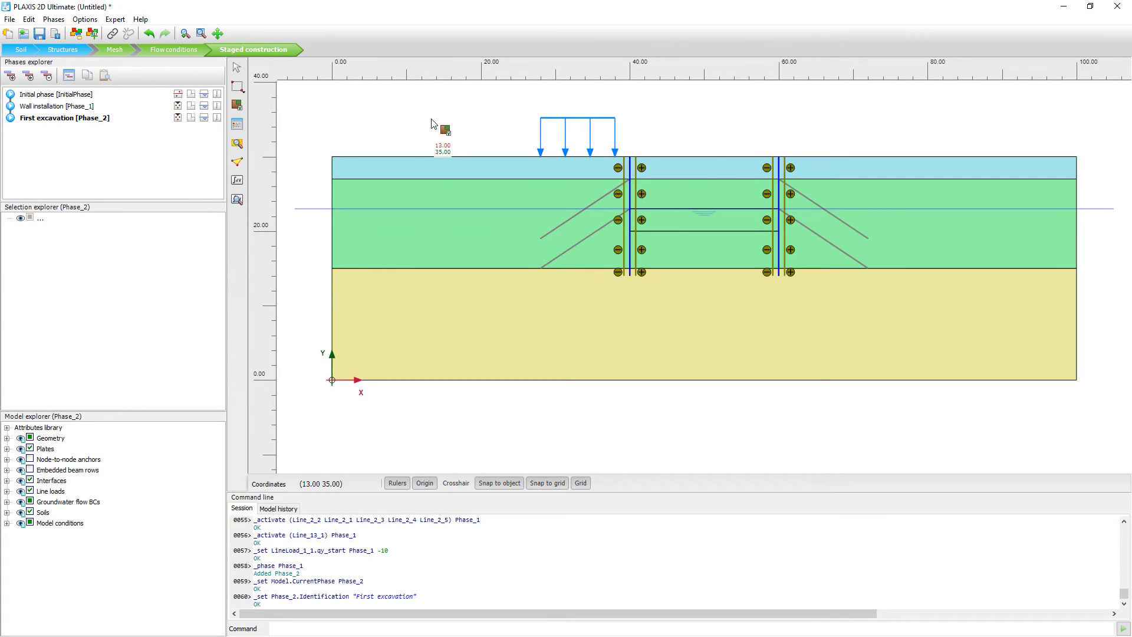
click(717, 171)
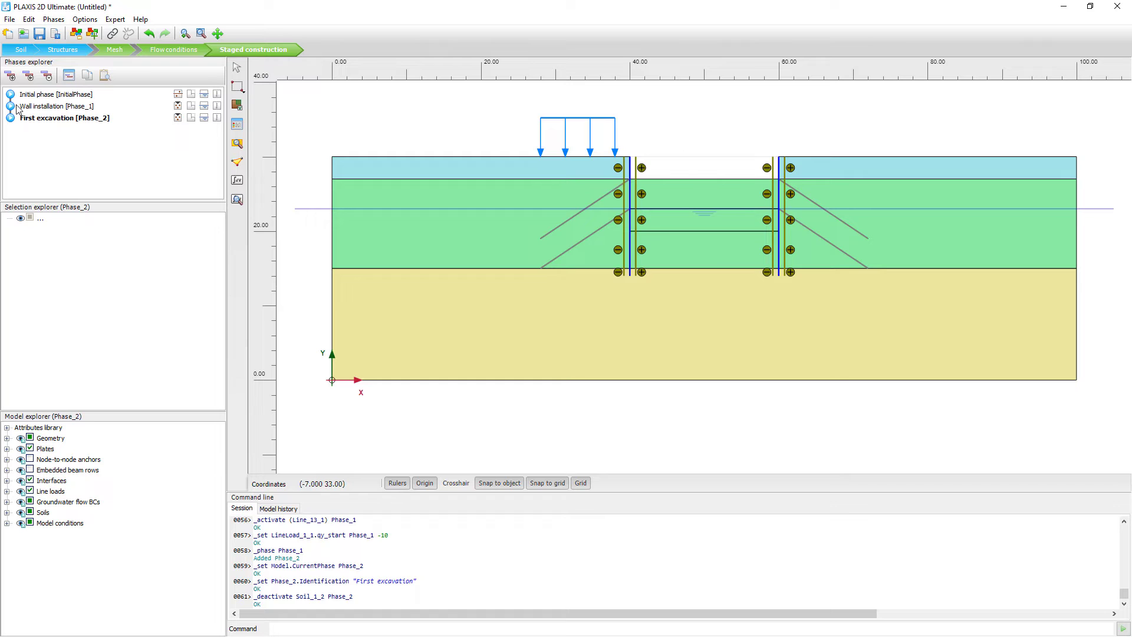
- Add a calculation phase starting from First excavation and name it "First anchor row"
click(10, 75)
double_click(37, 130)
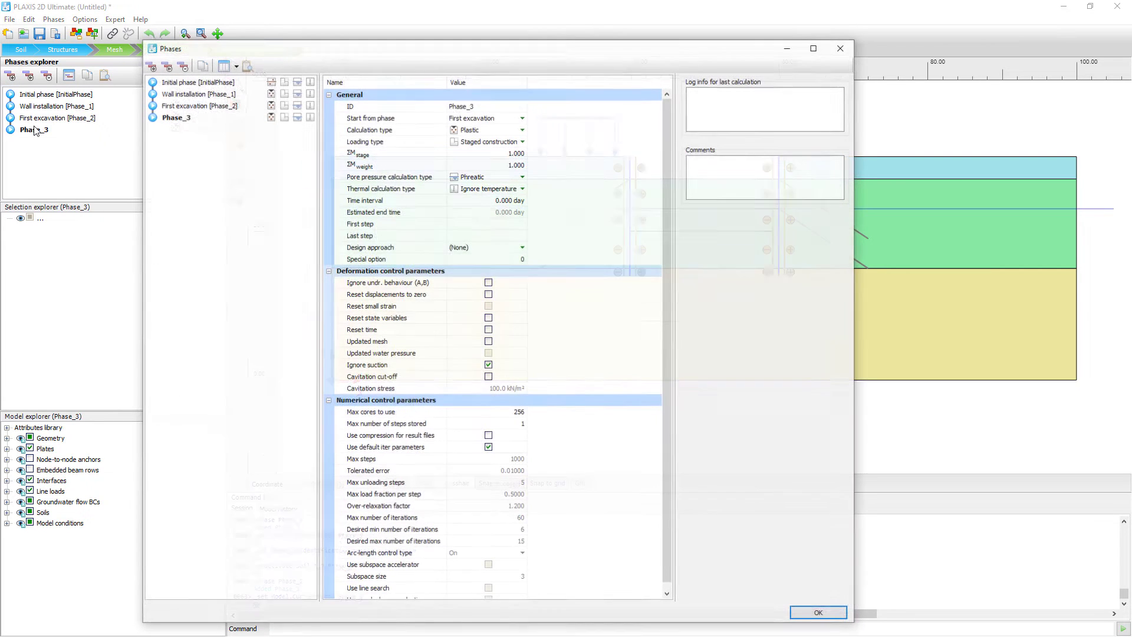
click(491, 107)
text(Fir)
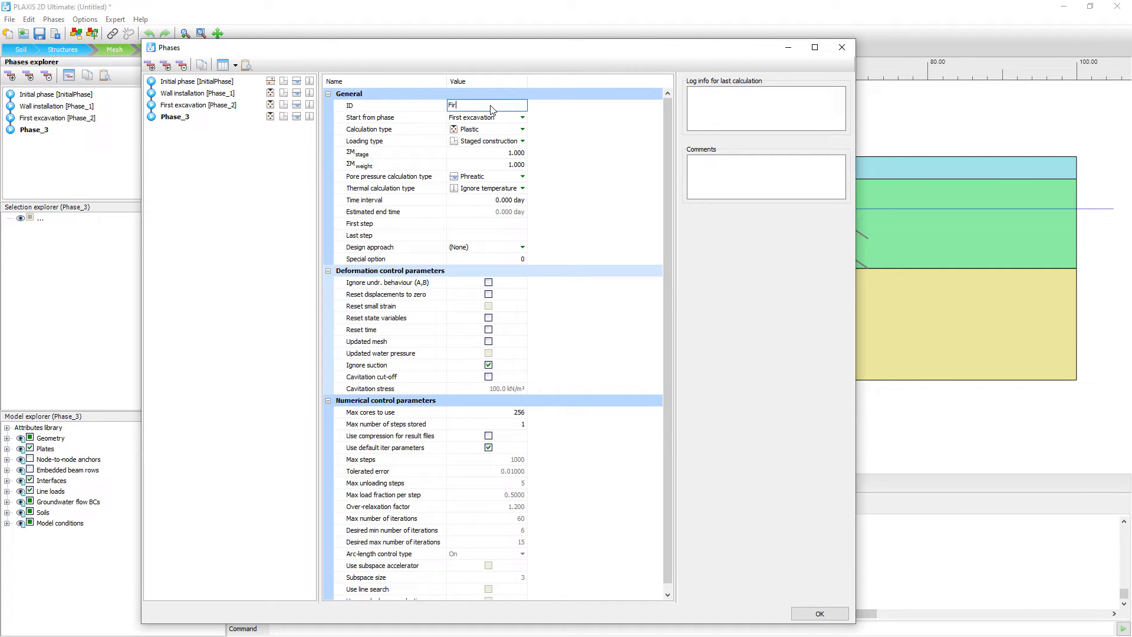
text(st anchor row)
click(819, 615)
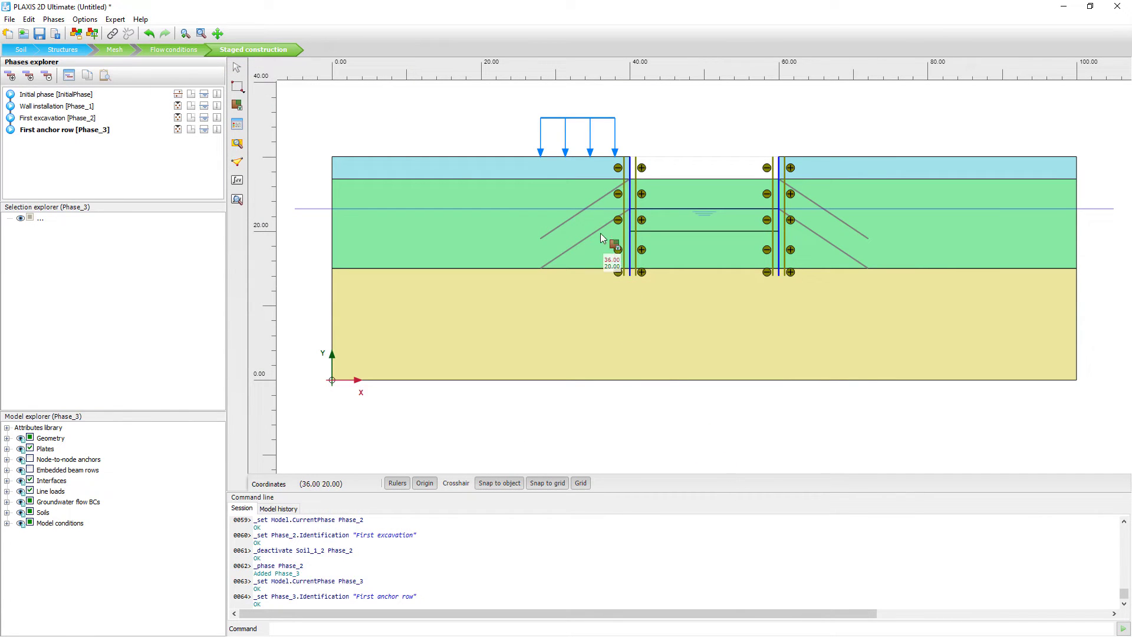
- Activate the embedded beam rows and node-to-node anchors of the upper ground anchors on both sides of the excavation
click(557, 228)
click(572, 218)
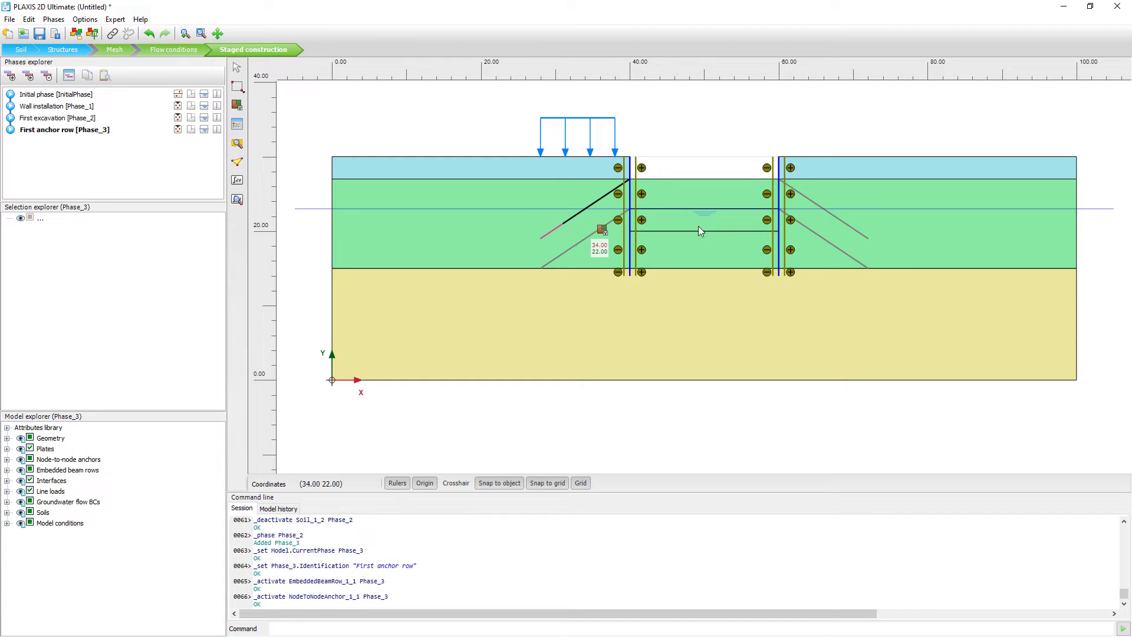
click(862, 235)
click(836, 219)
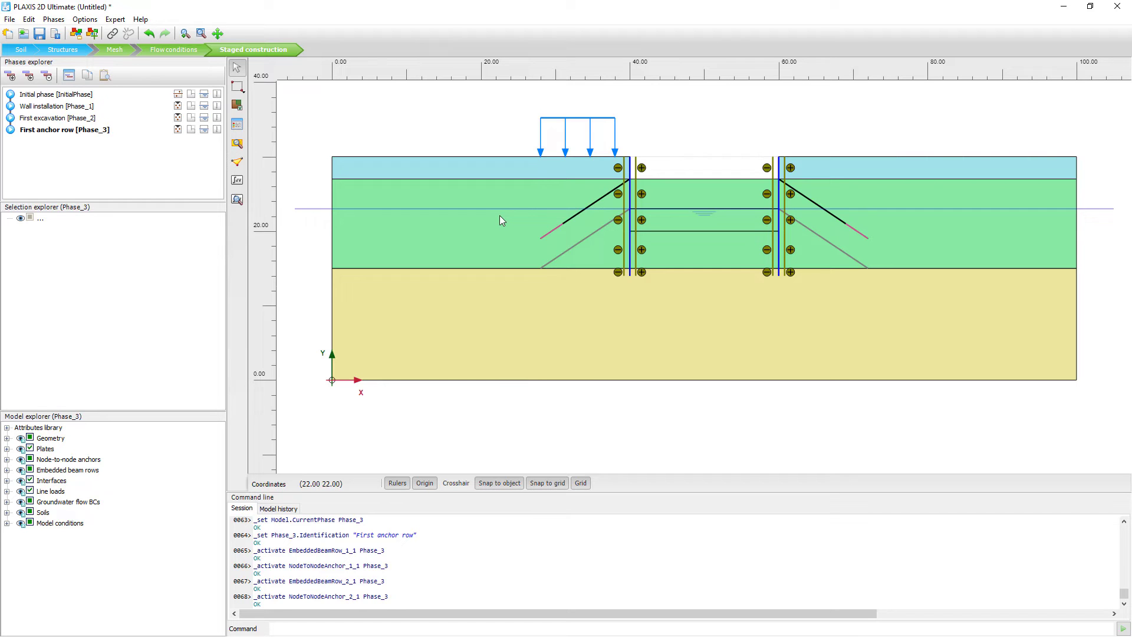
- Enable prestress adjustment on the upper node-to-node anchor at the wall beside the surface load and set its force to 500 kN
click(598, 202)
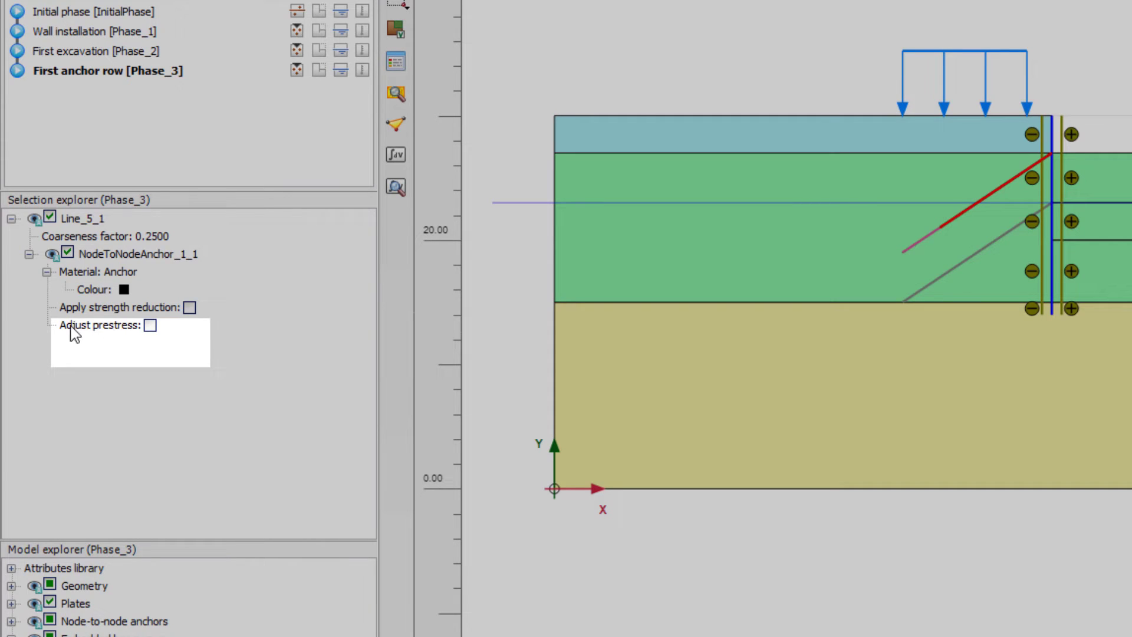
click(150, 326)
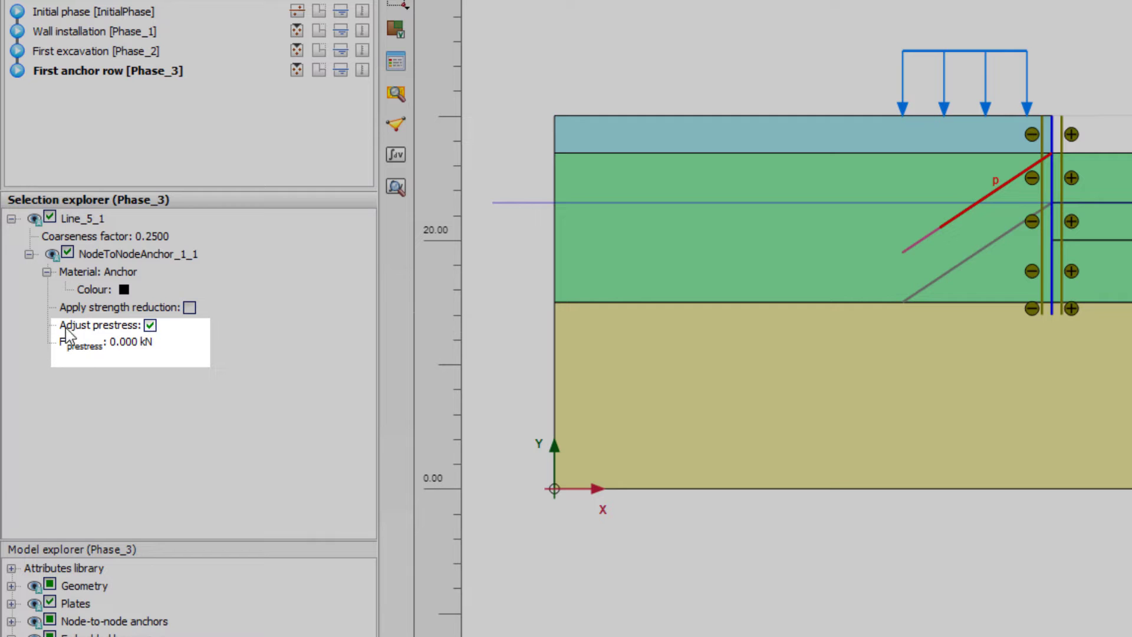
click(136, 343)
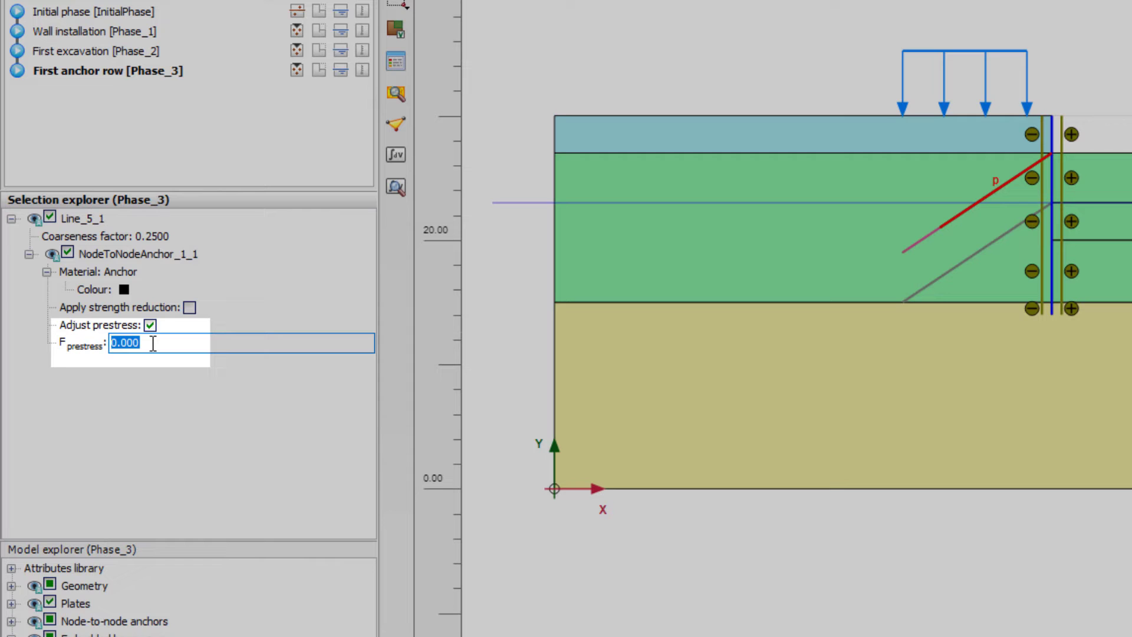
text(500)
key(Return)
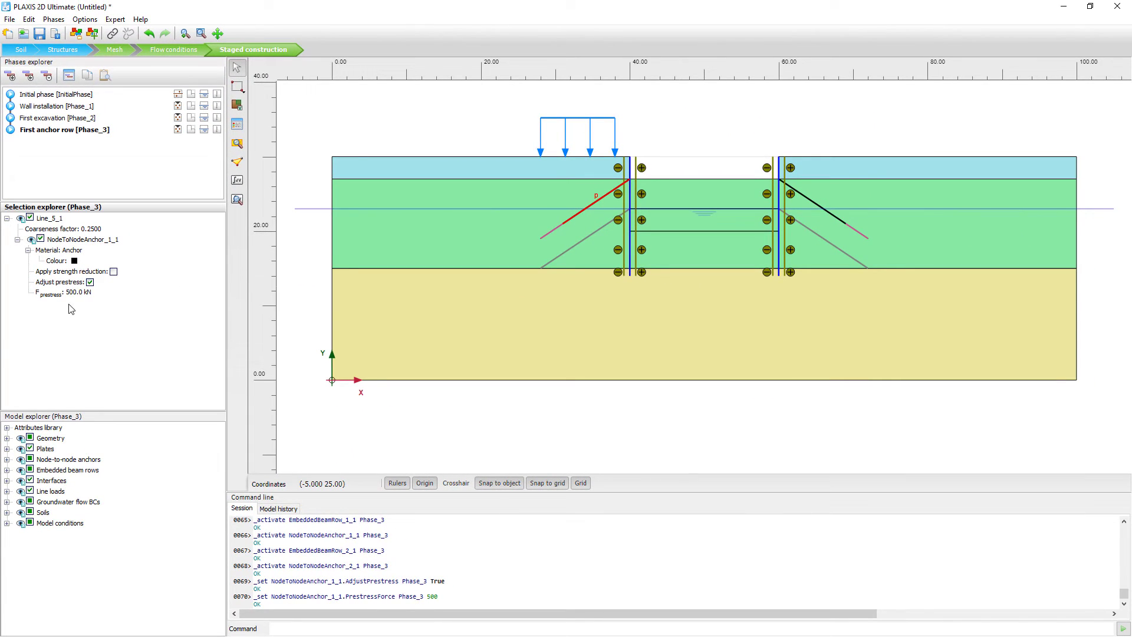
- Enable prestress adjustment on the upper node-to-node anchor of the opposite wall and set its prestress force to 500 kN
click(806, 199)
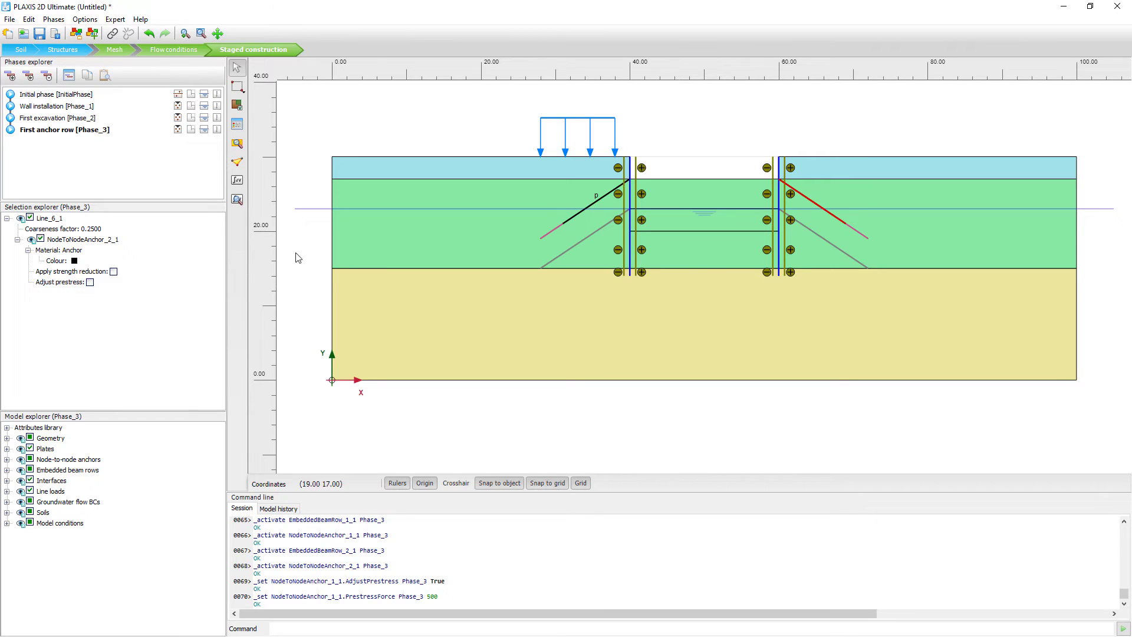
click(90, 281)
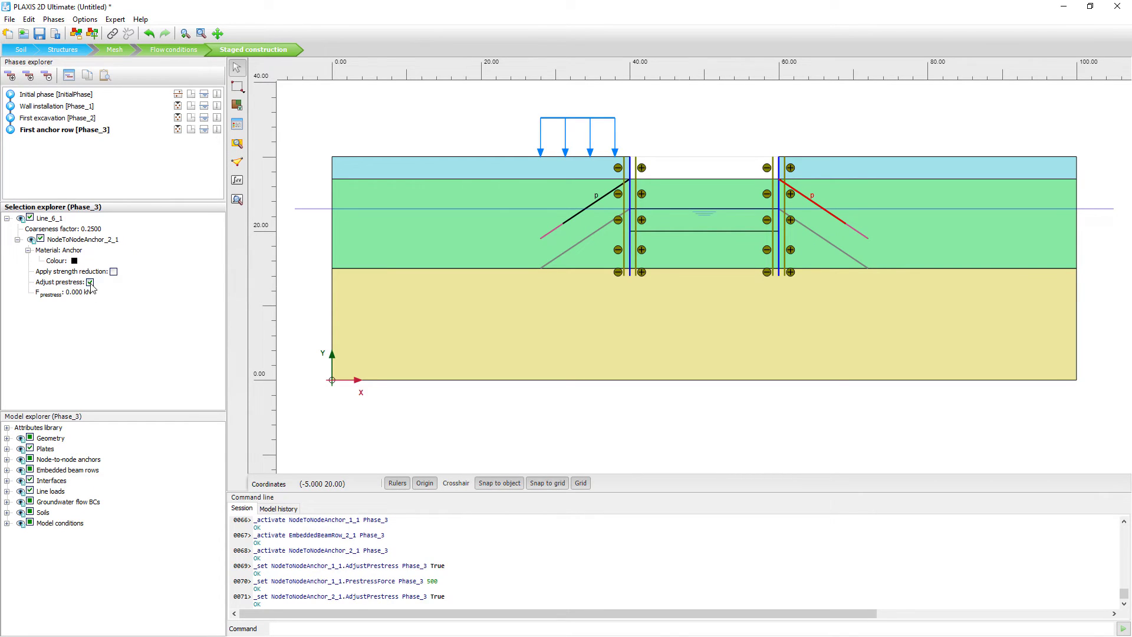
click(80, 293)
text(500)
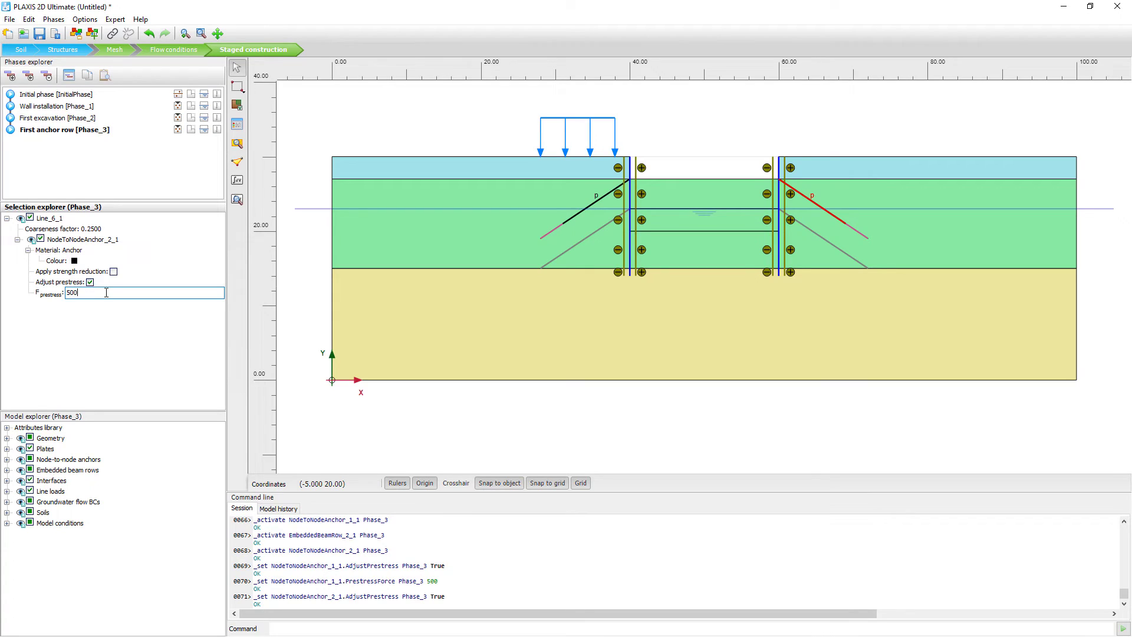
click(123, 325)
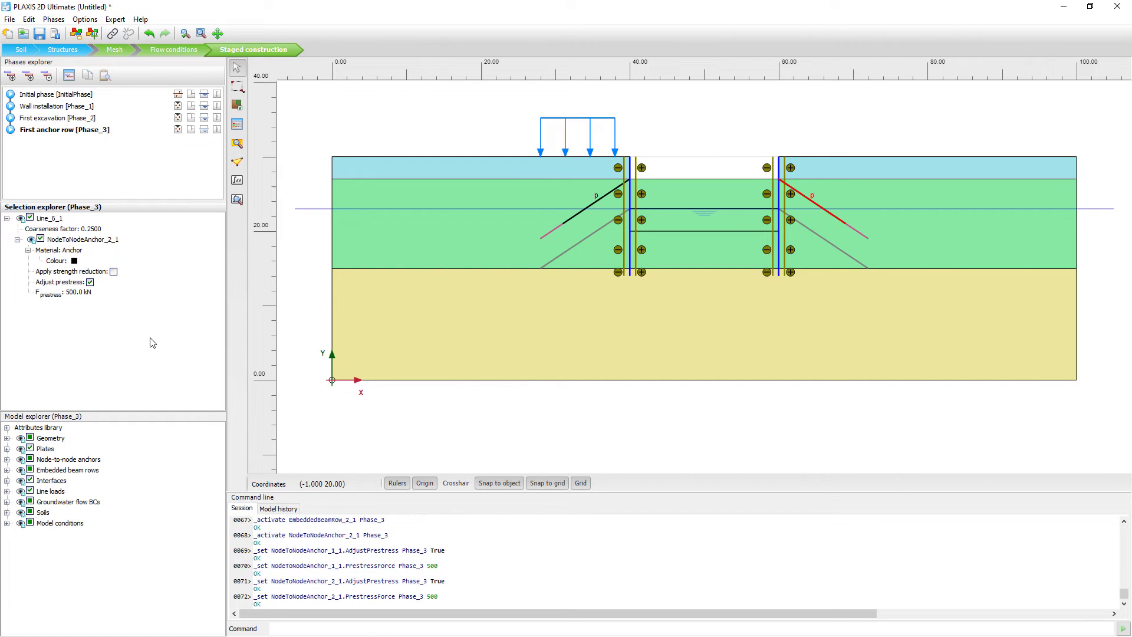
- Add a phase starting from First anchor row, name it "Second excavation", and deactivate the second soil cluster between the walls
click(10, 75)
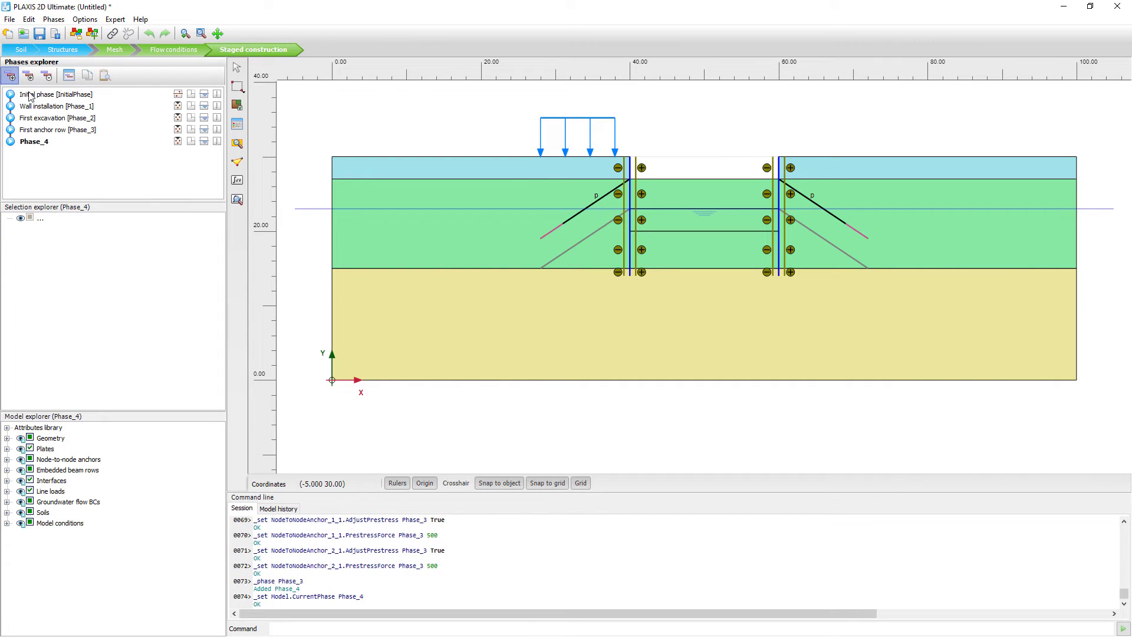
double_click(39, 147)
click(487, 105)
text(Sec)
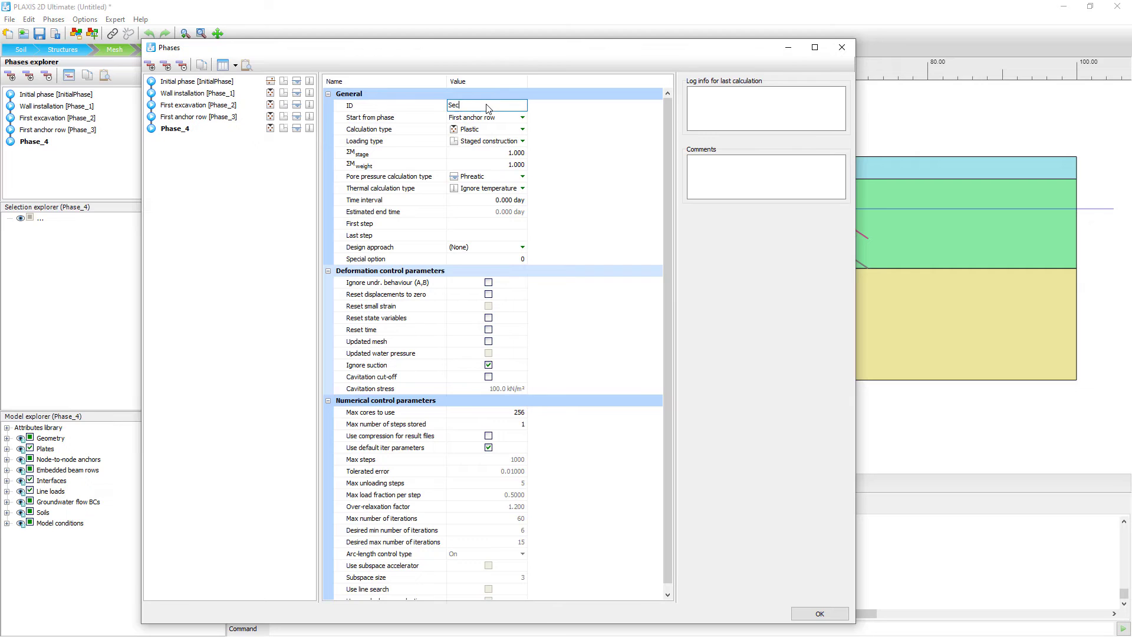
text(ond exacavation)
click(819, 614)
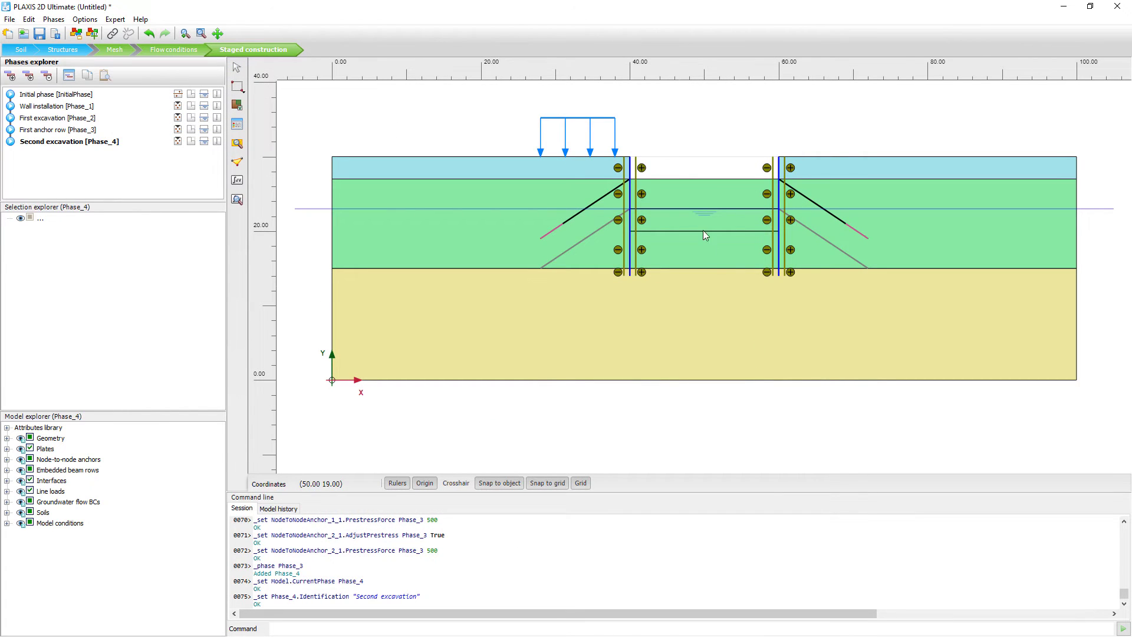
right_click(720, 194)
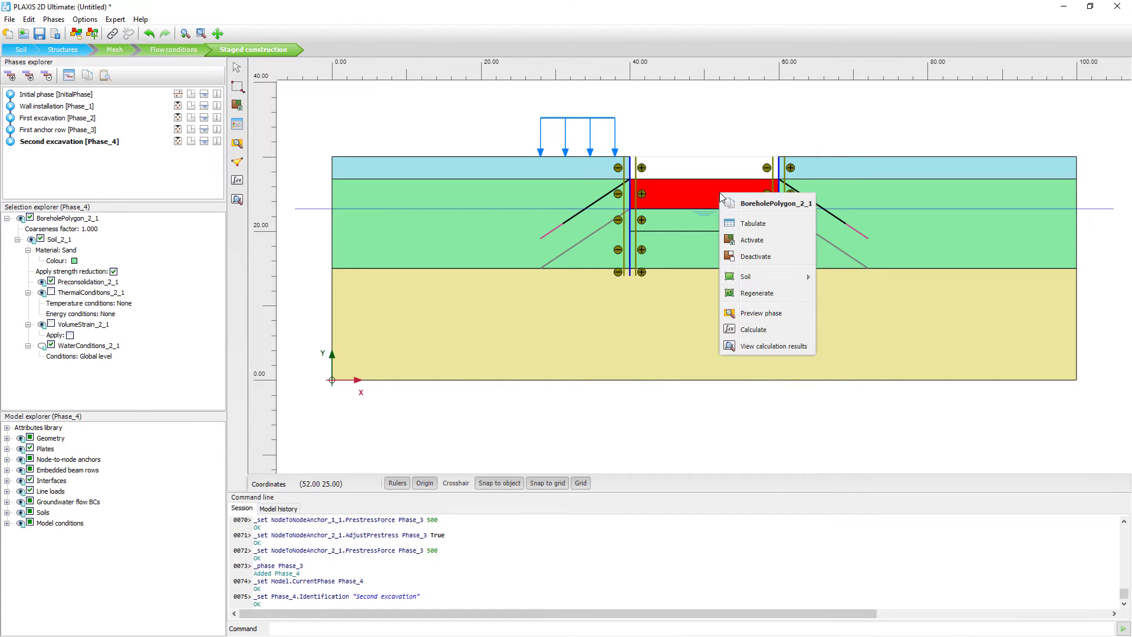
click(756, 256)
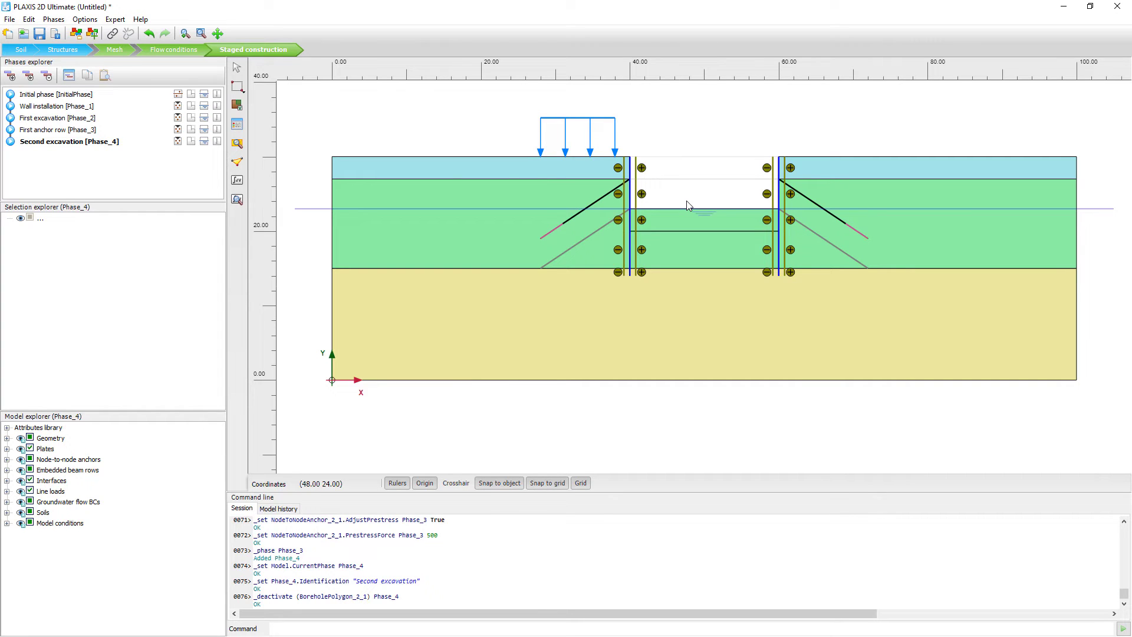
- Add a calculation phase starting from Second excavation and name it "Second anchor row"
click(10, 75)
click(69, 75)
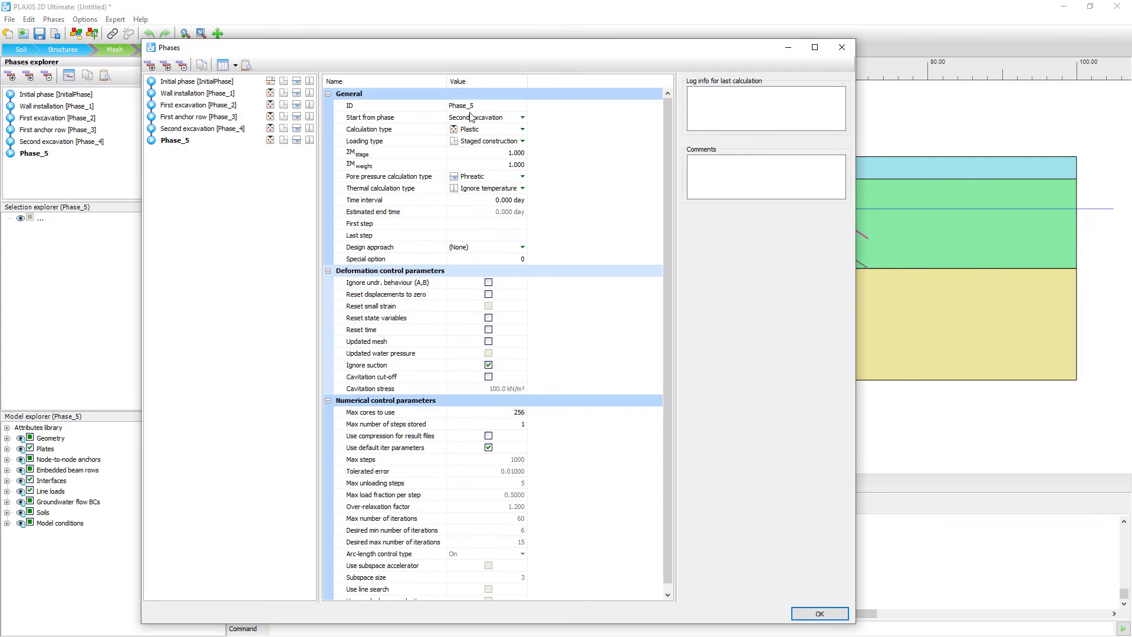
text(Seco)
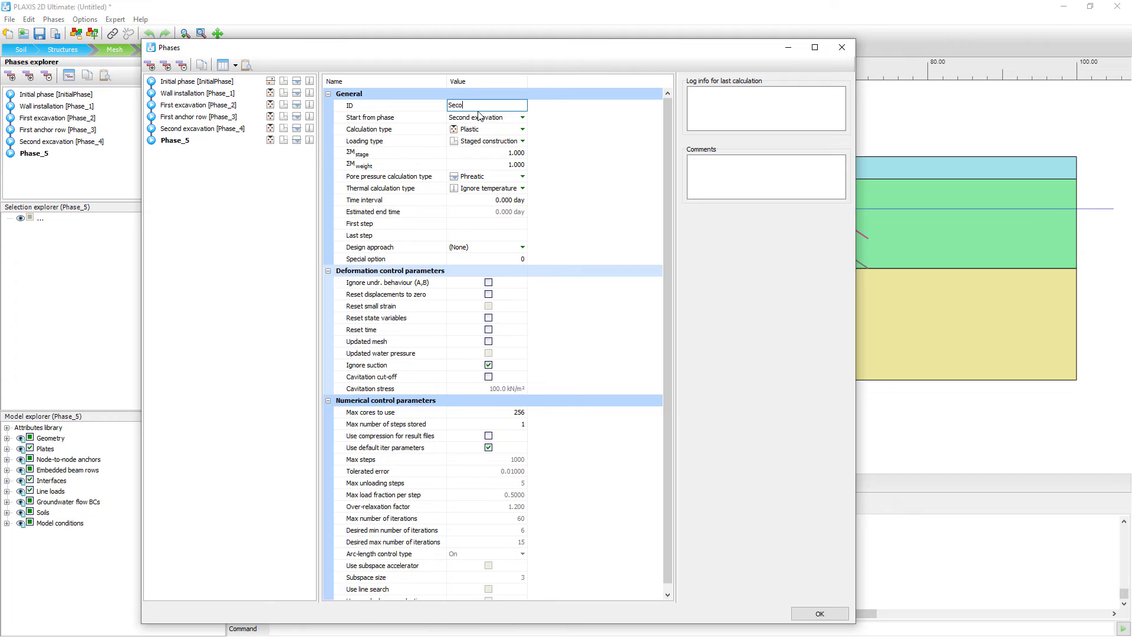
text(nd ancor row)
key(BackSpace)
key(BackSpace)
key(BackSpace)
key(BackSpace)
key(BackSpace)
key(BackSpace)
text(hor row)
click(814, 614)
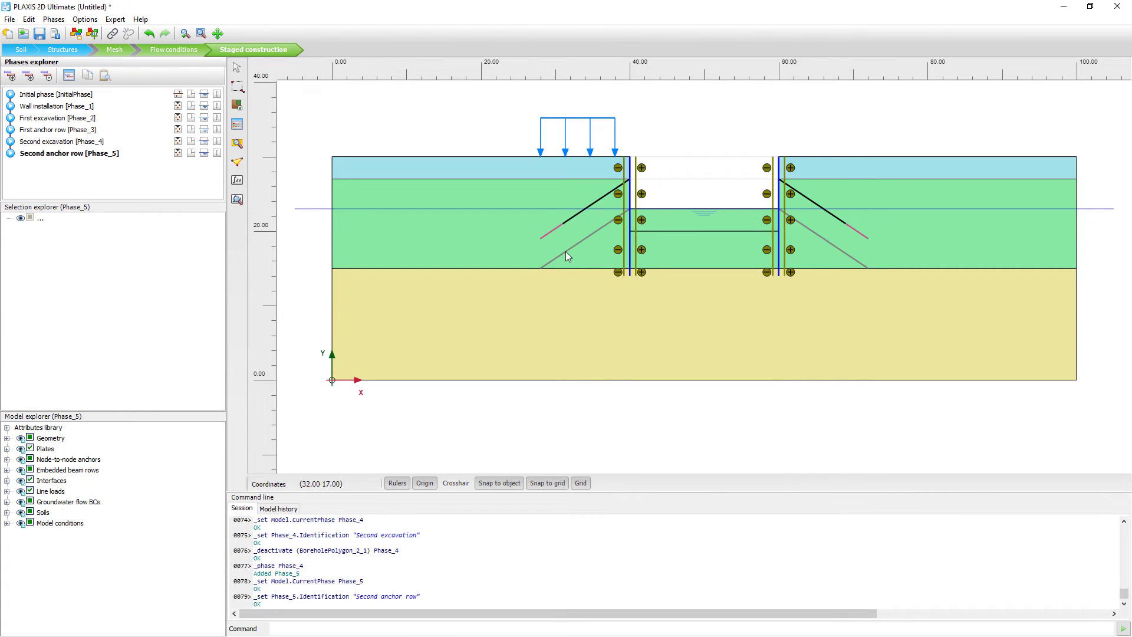
- Activate the embedded beam rows and node-to-node anchors of the lower ground anchors on both sides of the excavation together
click(565, 253)
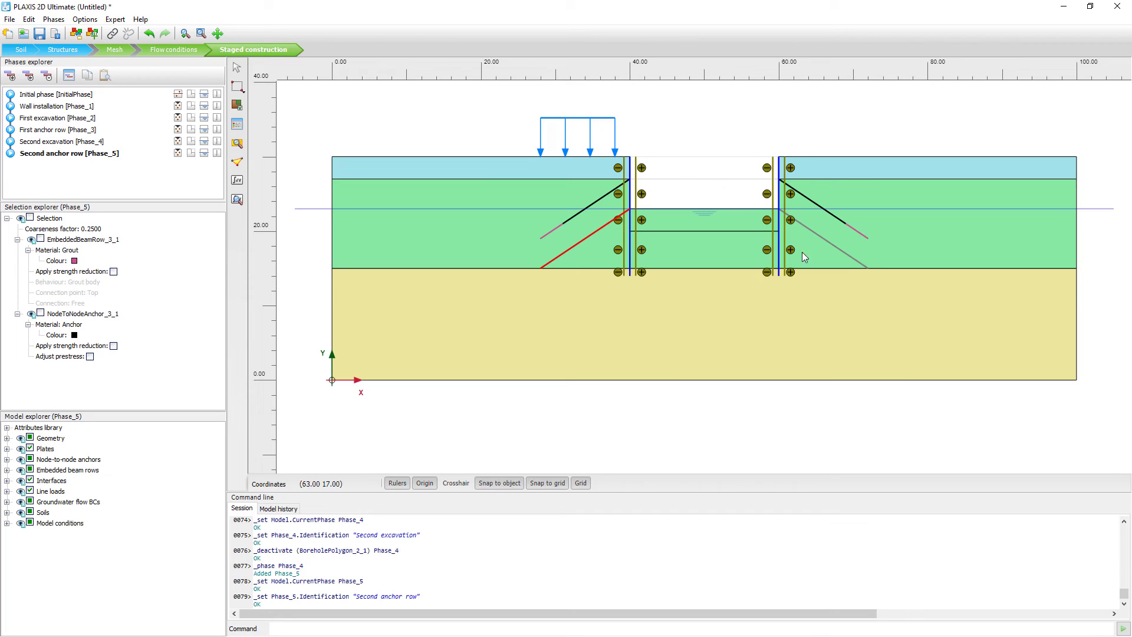
ctrl+click(842, 250)
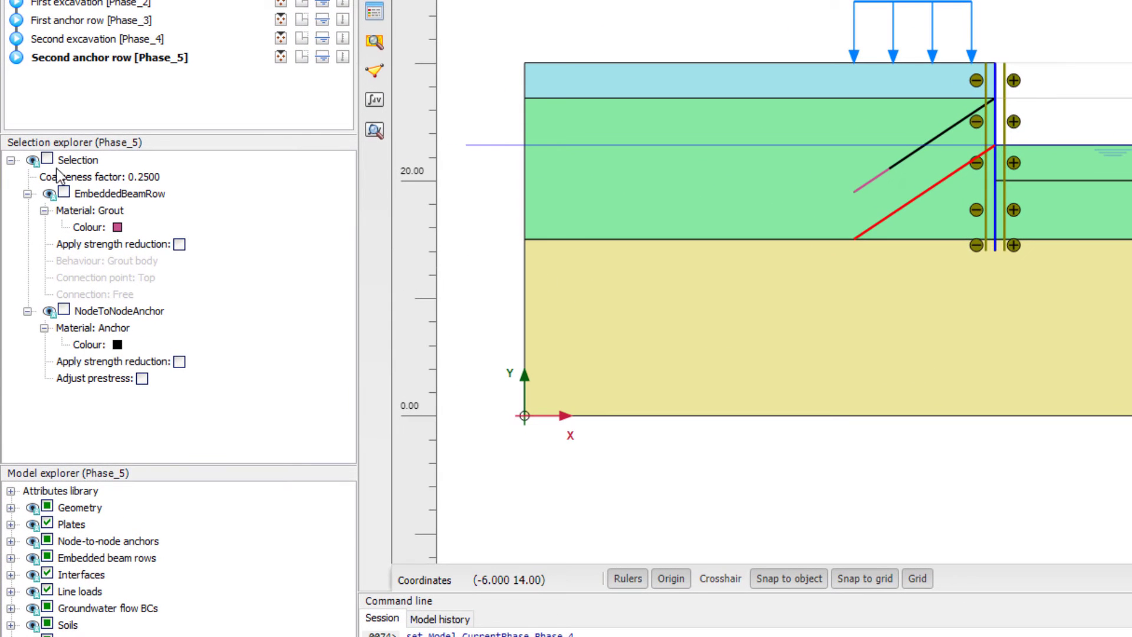
click(47, 159)
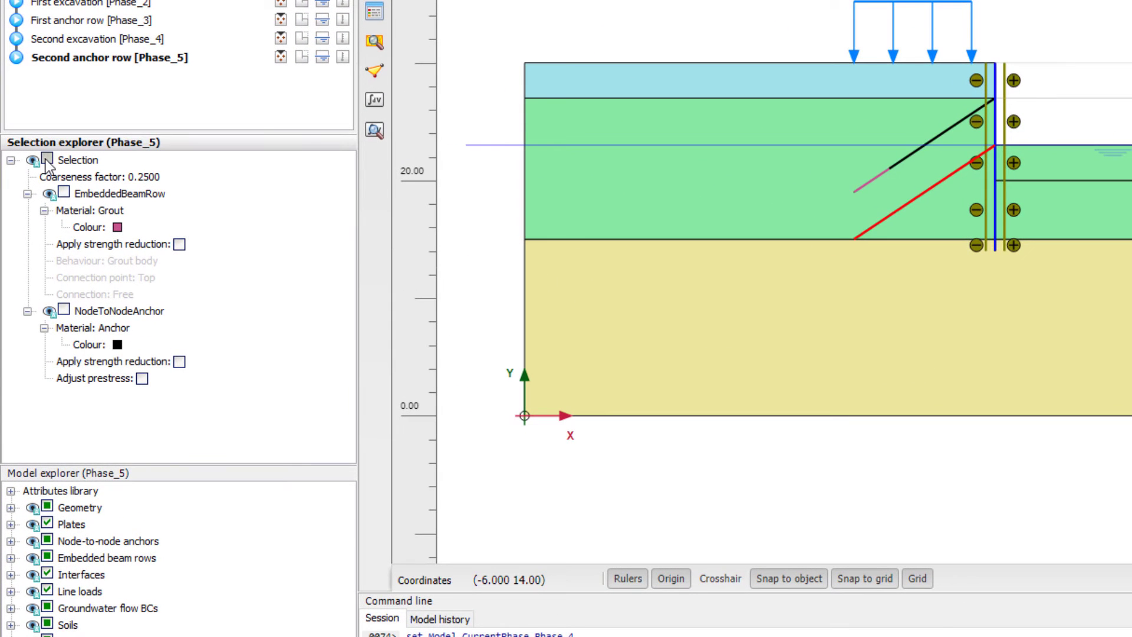
- Enable prestress adjustment on both lower node-to-node anchors and set their prestress force to 1000 kN
click(141, 379)
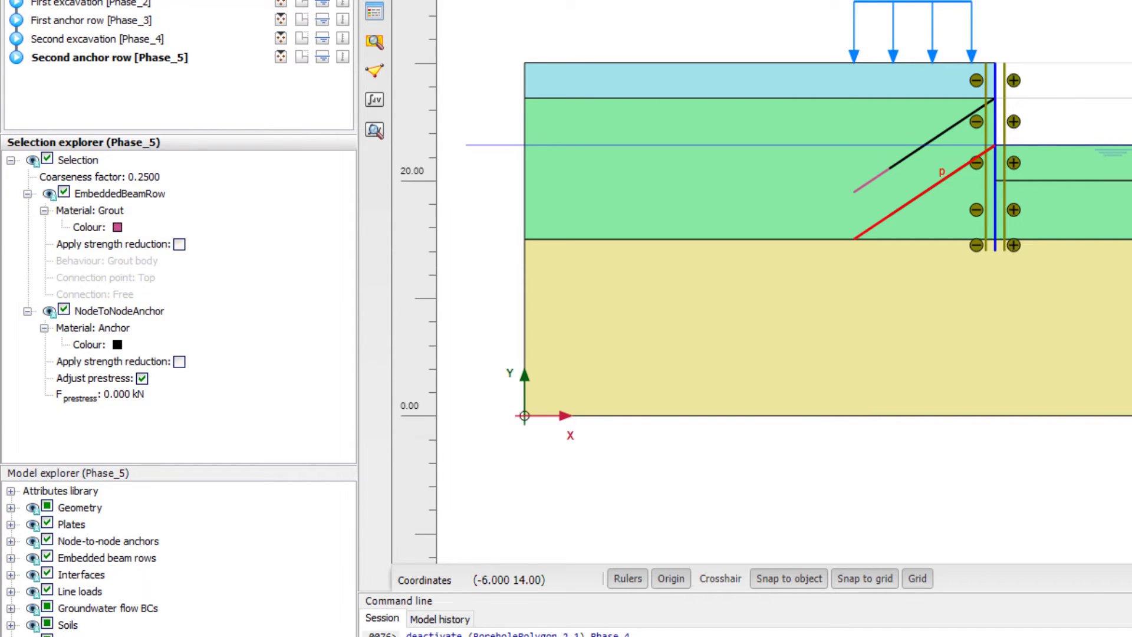
click(124, 395)
text(1000)
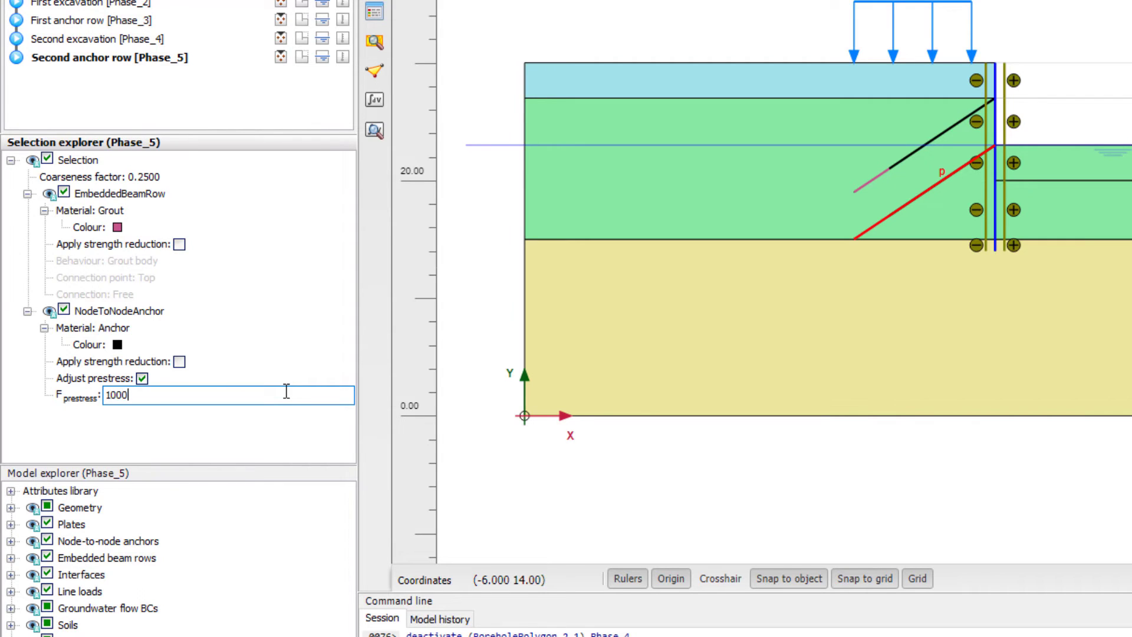
key(Return)
click(266, 428)
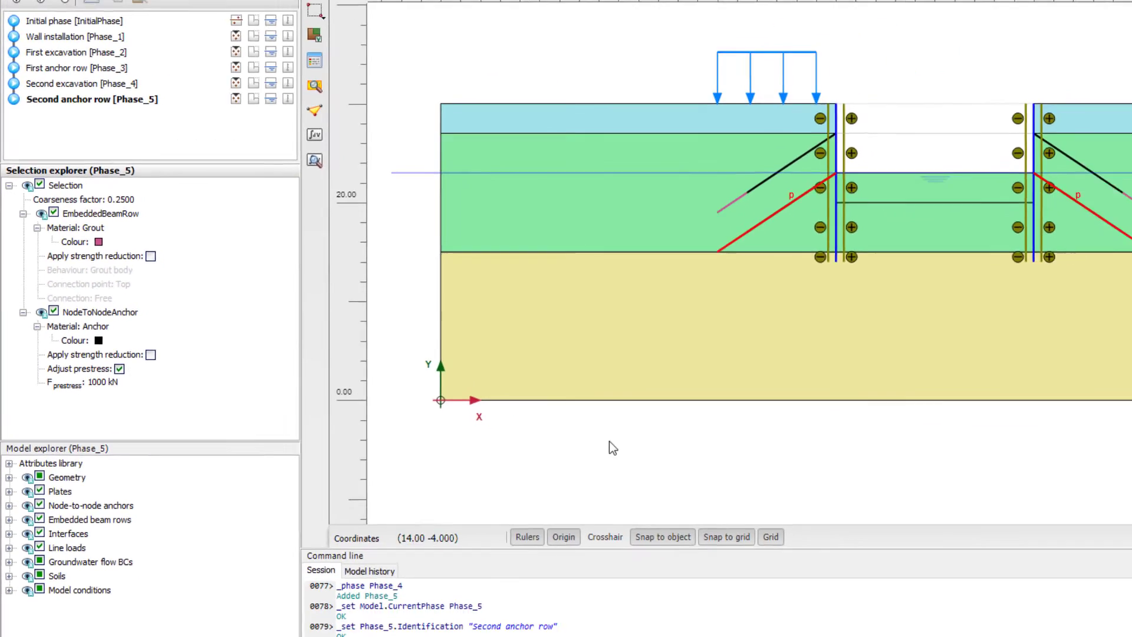
click(760, 473)
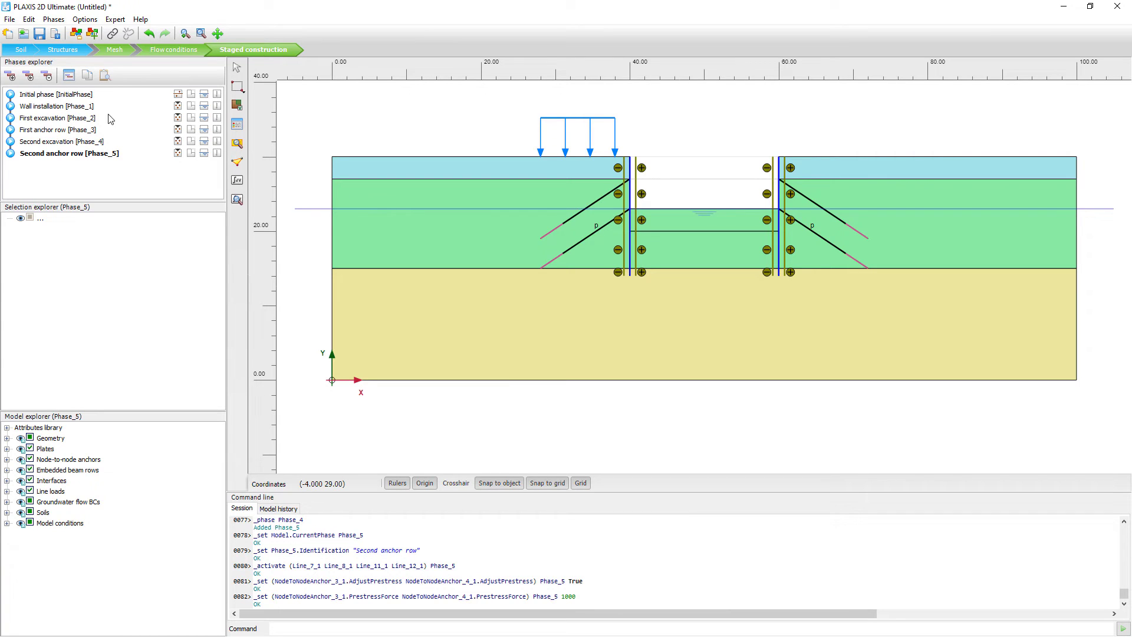
- Add a calculation phase starting from Second anchor row and name it "Final excavation"
click(10, 76)
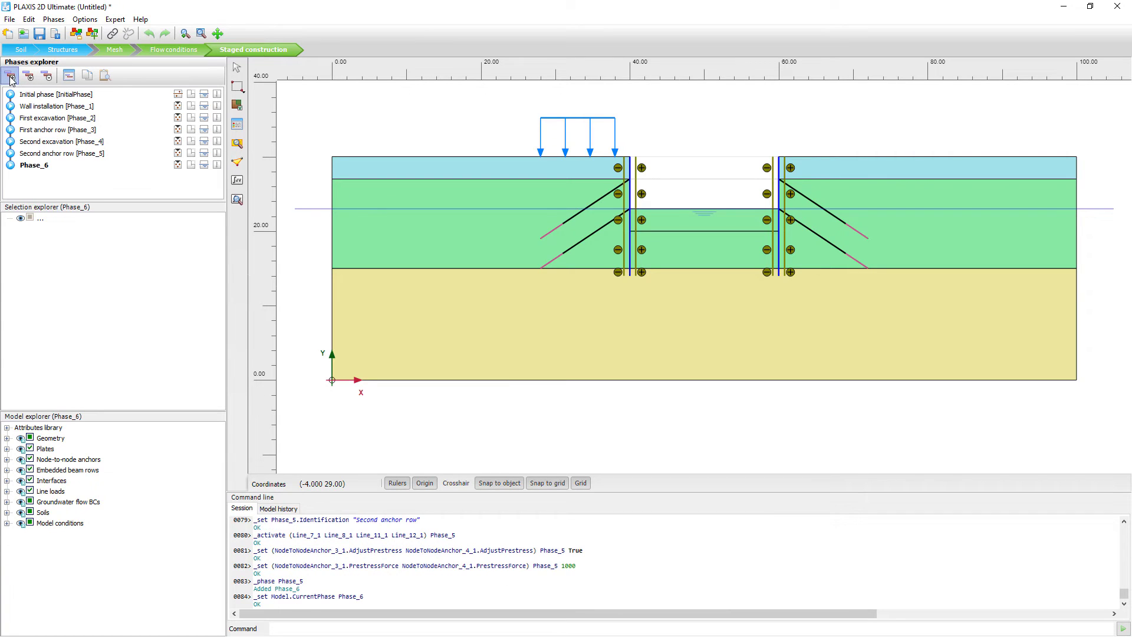
double_click(35, 168)
click(490, 110)
text(Final ex)
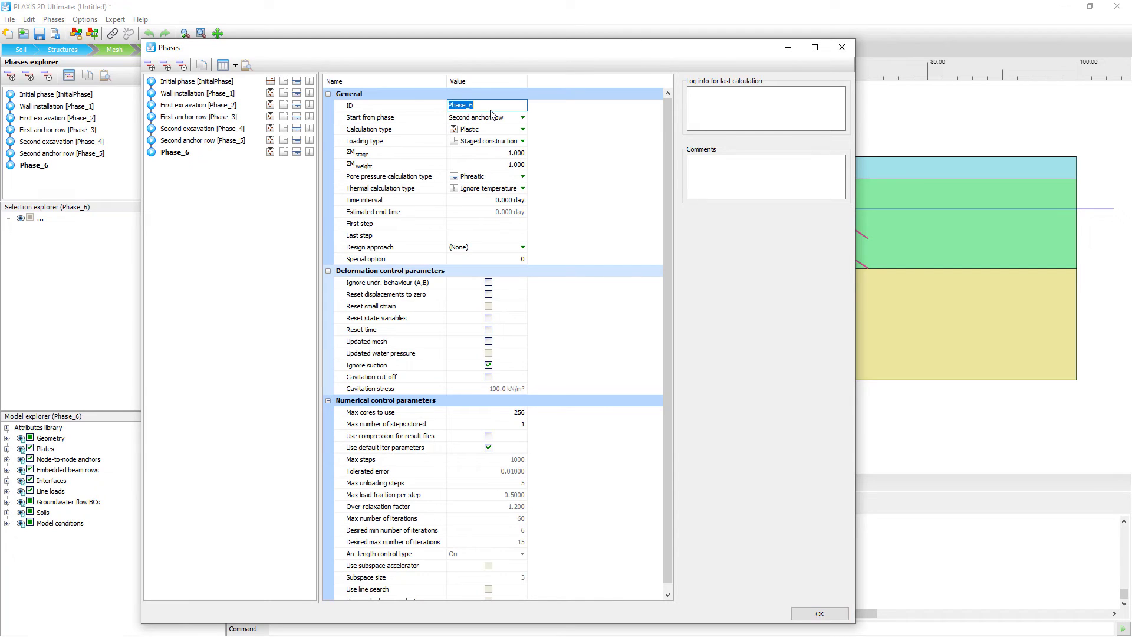
text(cavaatio)
key(BackSpace)
key(BackSpace)
key(BackSpace)
text(tion)
key(Return)
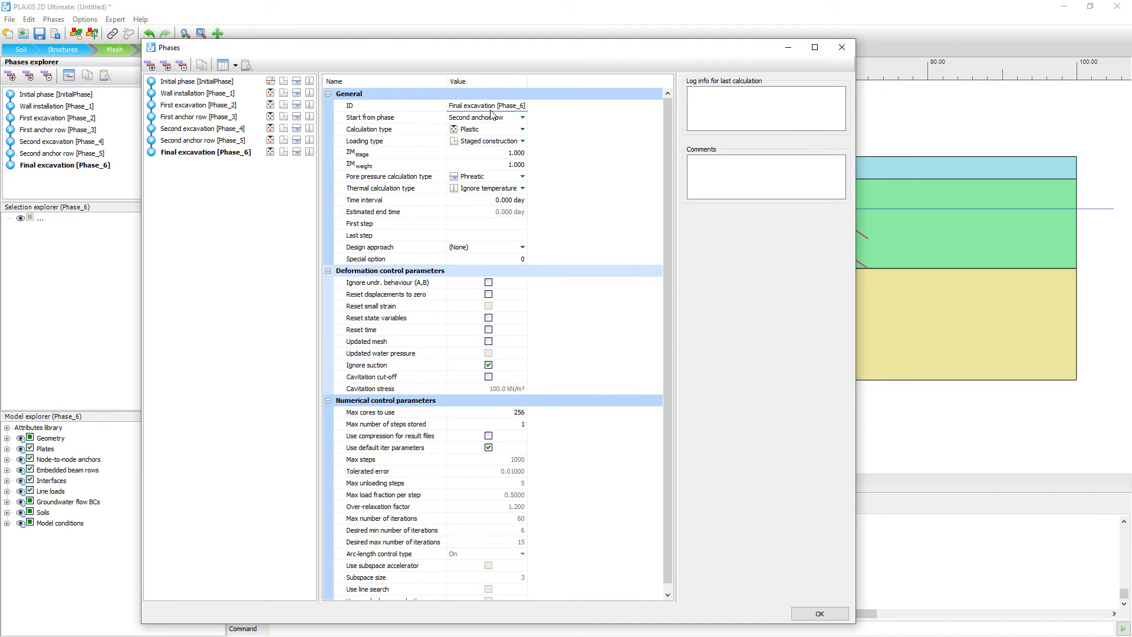
click(820, 615)
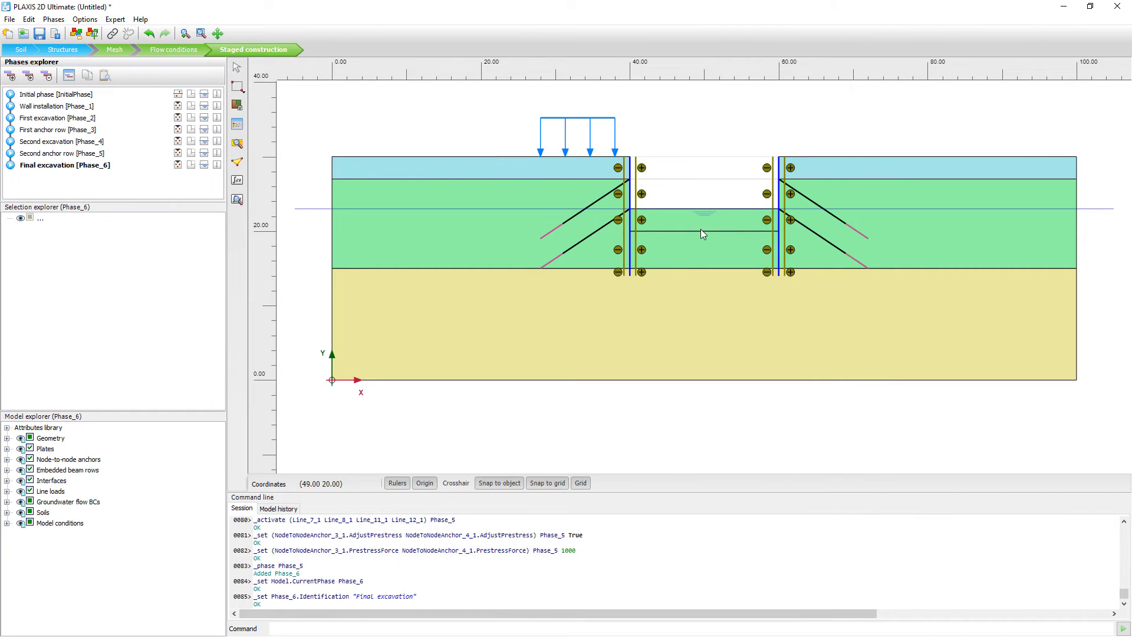
- Deactivate the third soil cluster between the walls, just below the second anchor level, in the Final excavation phase
click(720, 220)
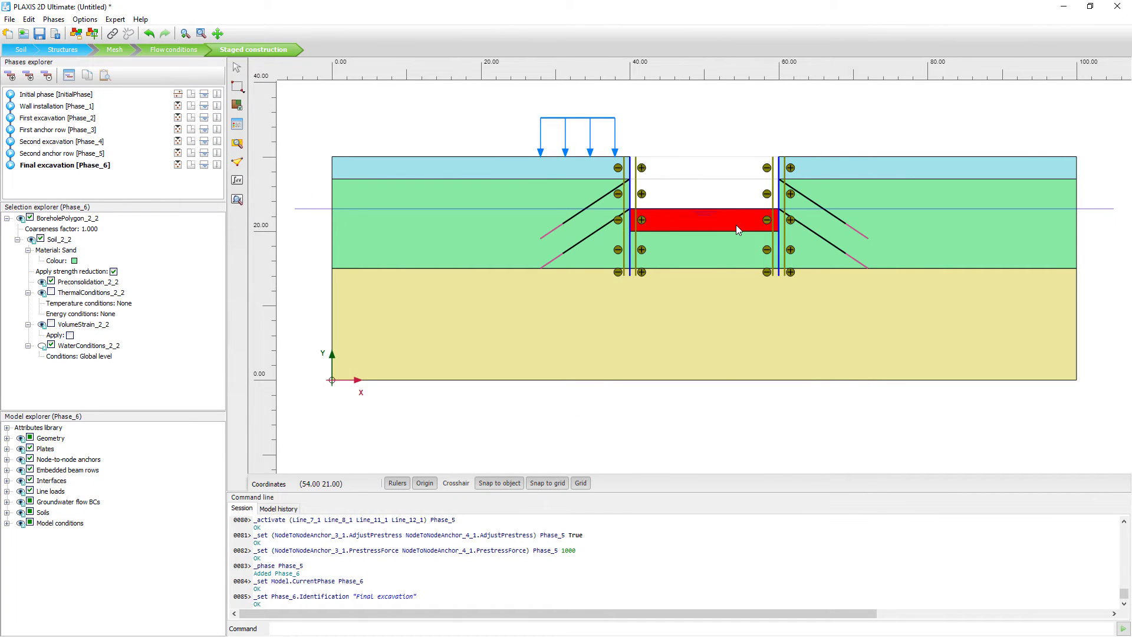
right_click(737, 225)
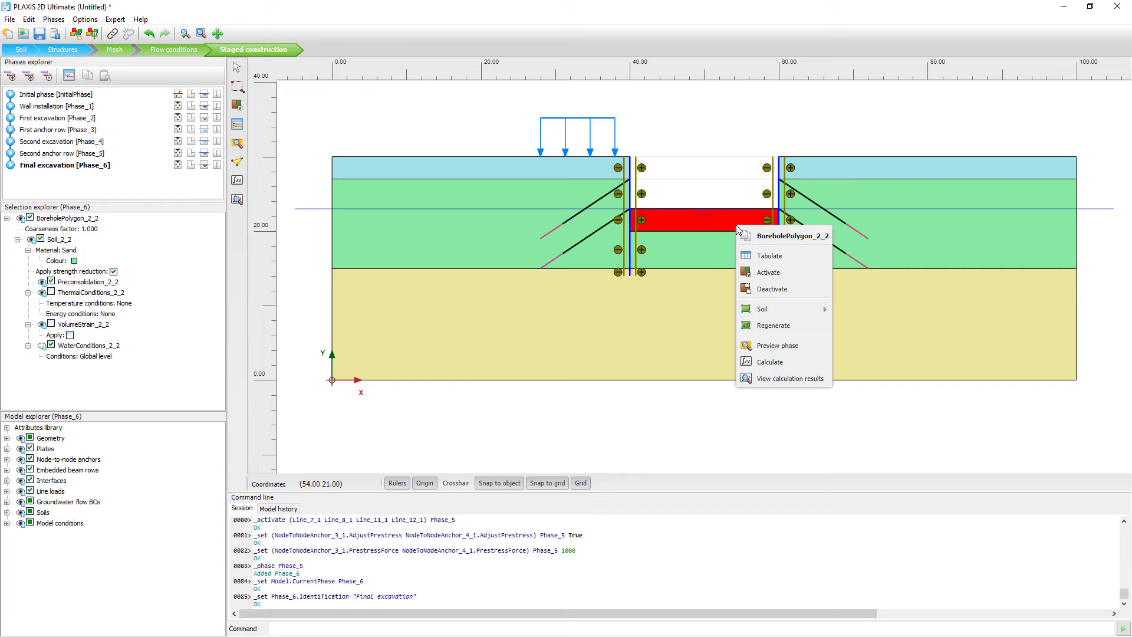
click(772, 289)
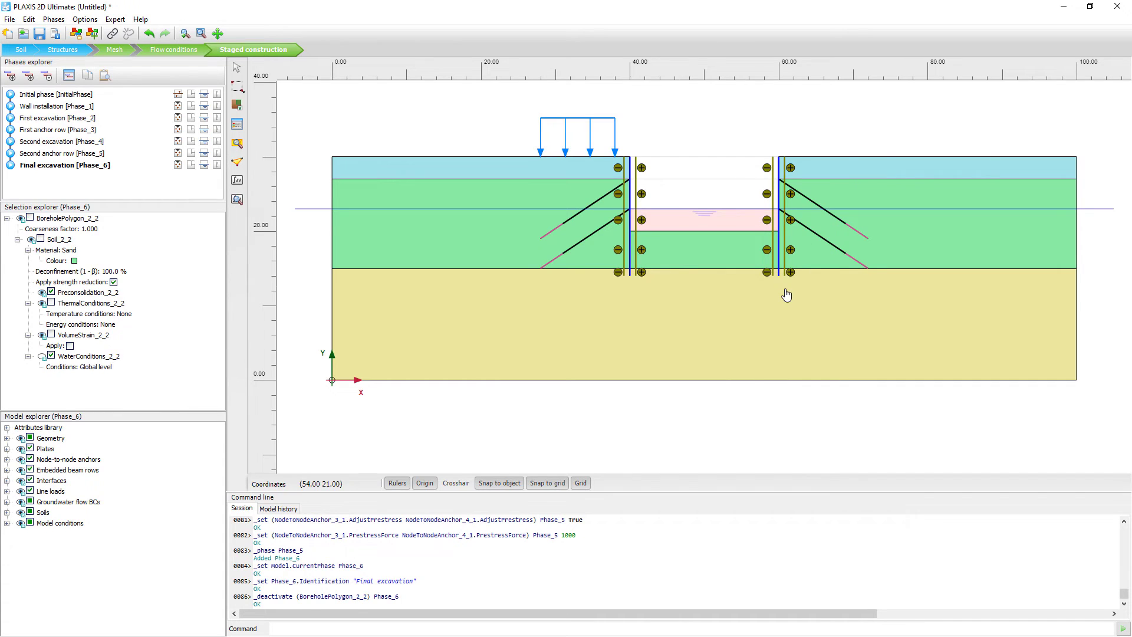
click(734, 225)
- Set the pore pressure calculation type of the Final excavation phase to Steady state groundwater flow
click(58, 168)
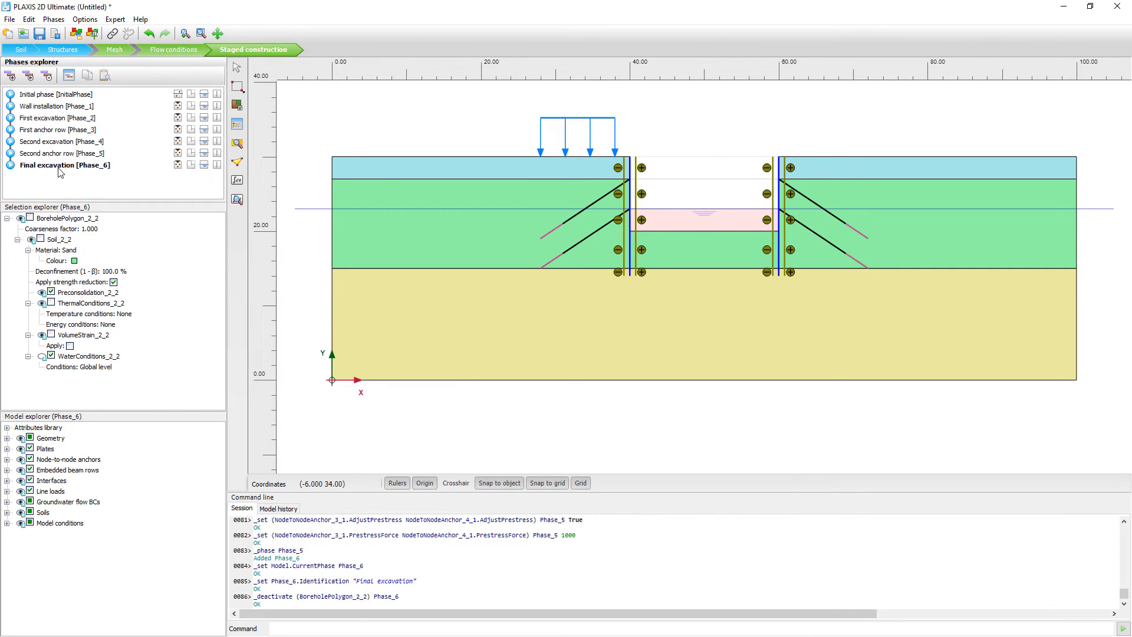
double_click(58, 168)
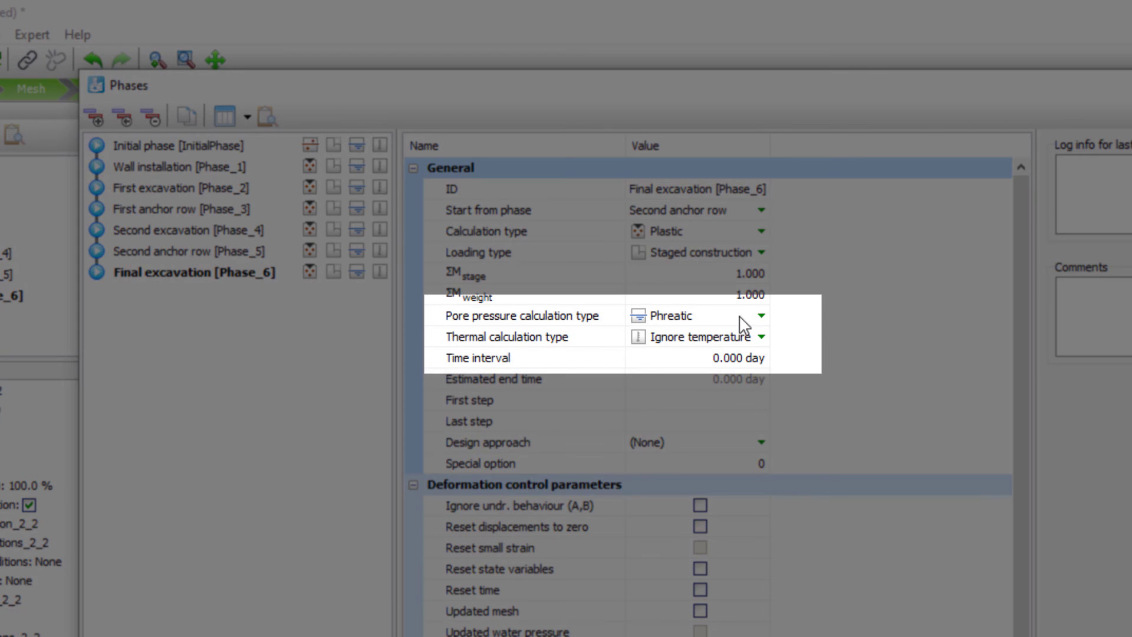
click(740, 318)
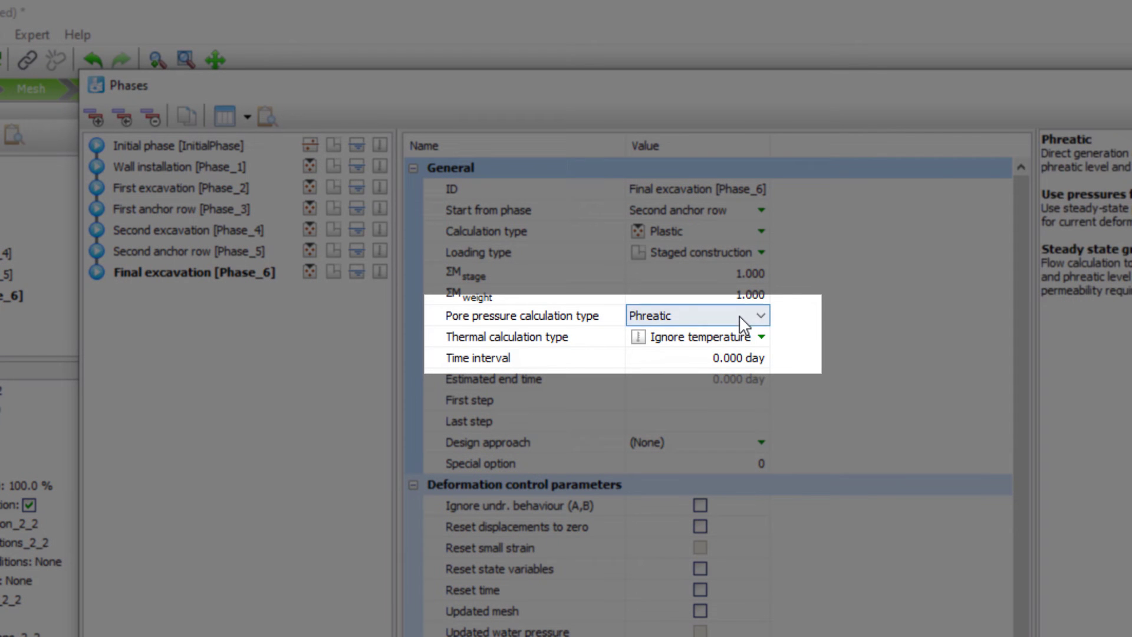
click(740, 319)
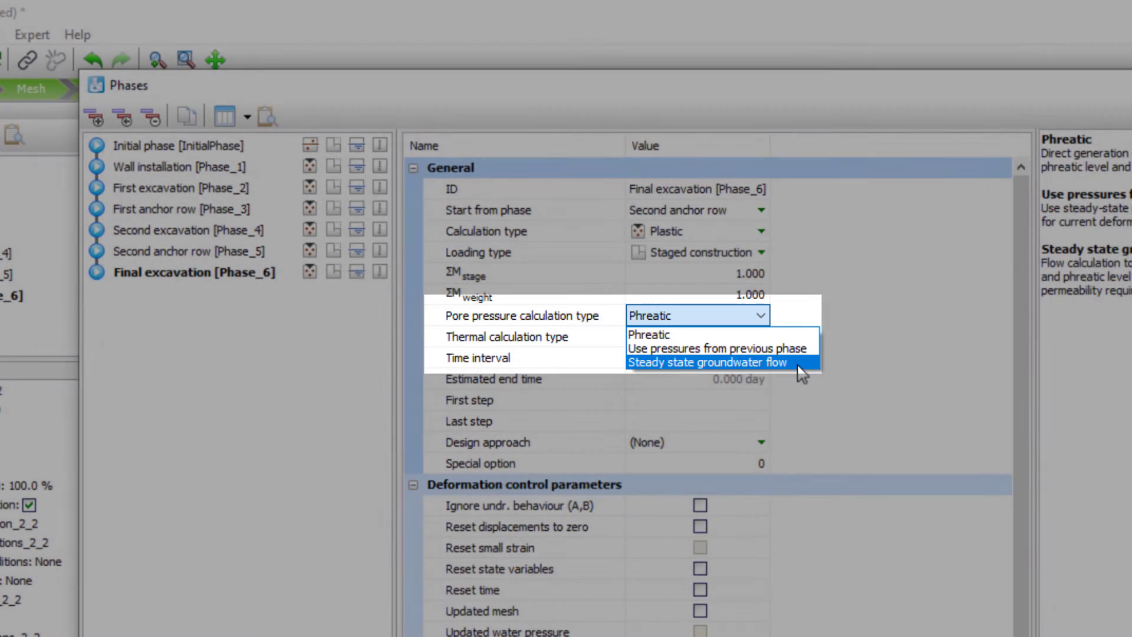
click(799, 365)
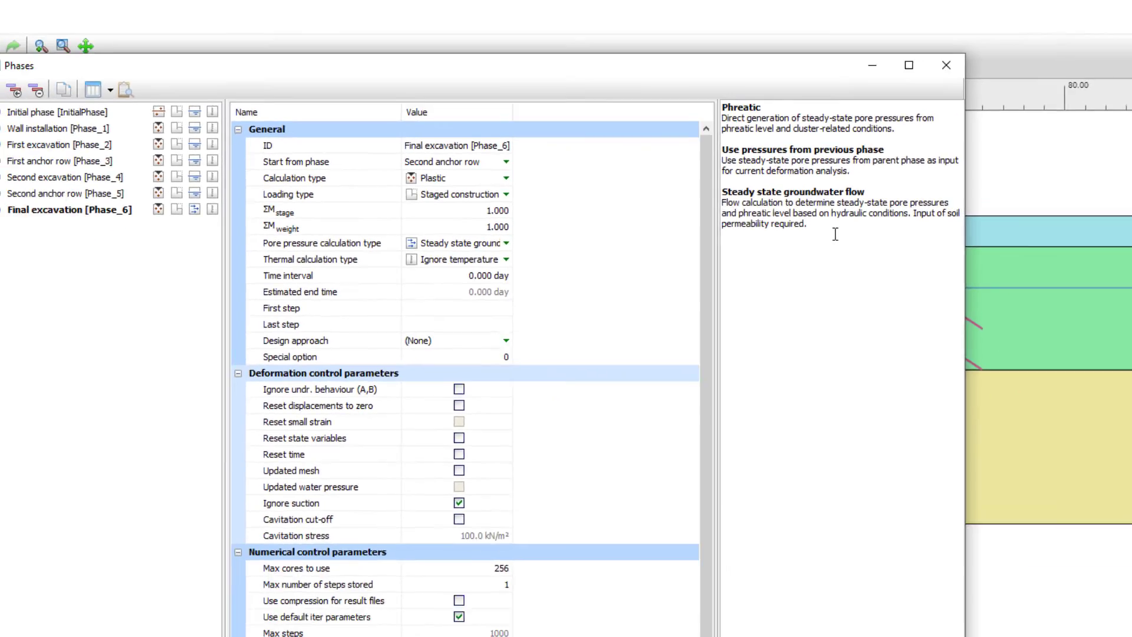
- In the flow conditions, create a water level through (-4, 23), (4, 23), (40, 20), (60, 20), (96, 23) and (104, 23)
click(825, 616)
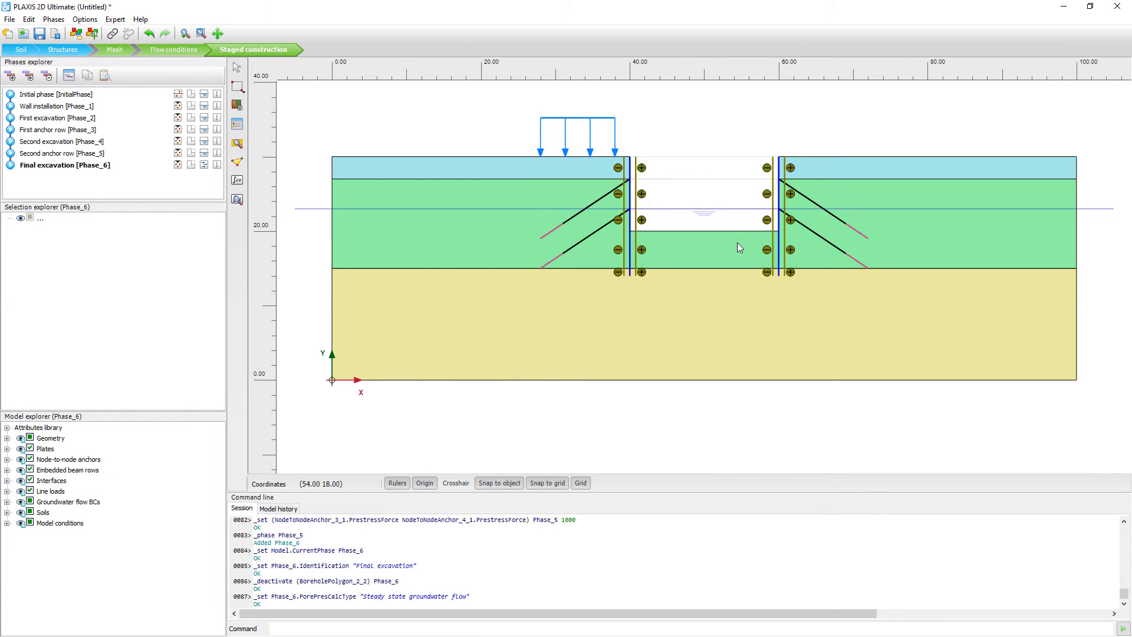
click(187, 50)
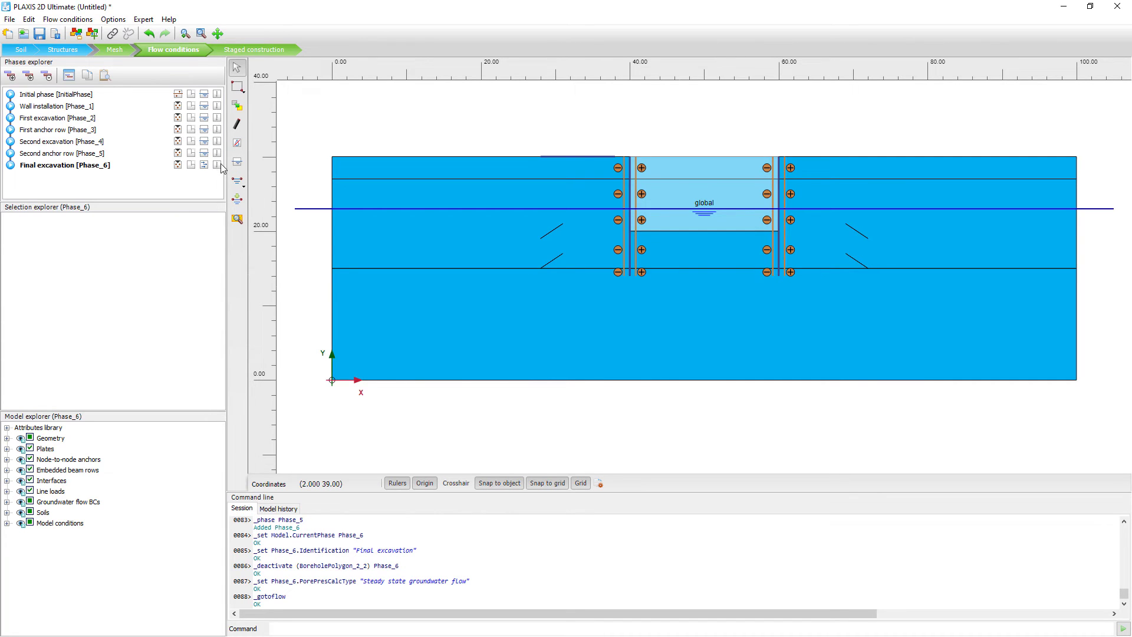
click(237, 186)
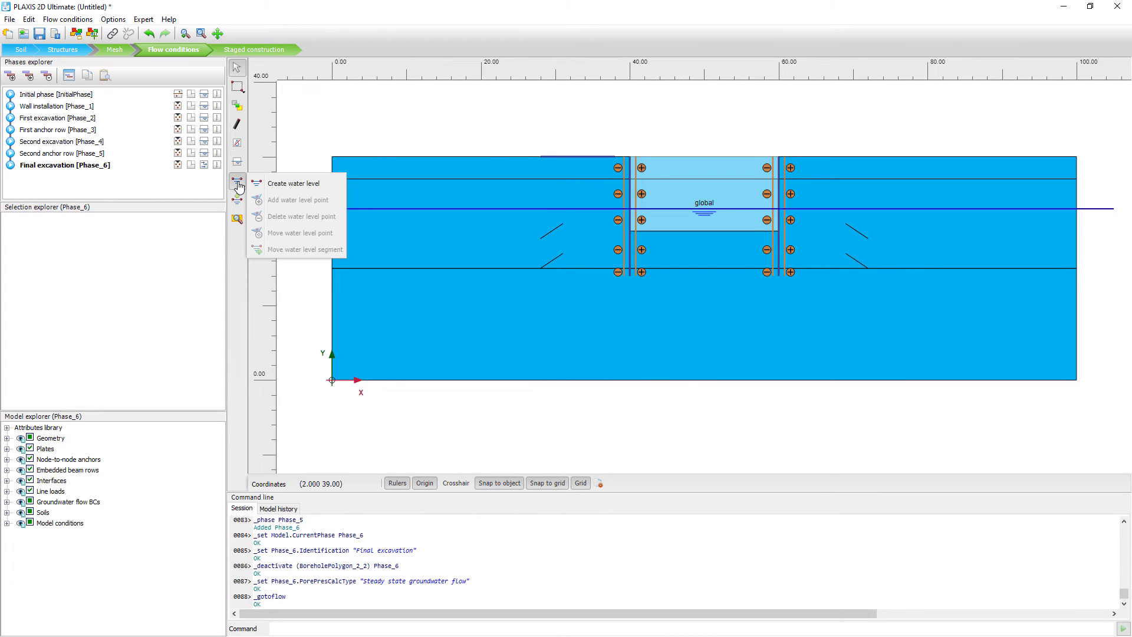
click(275, 184)
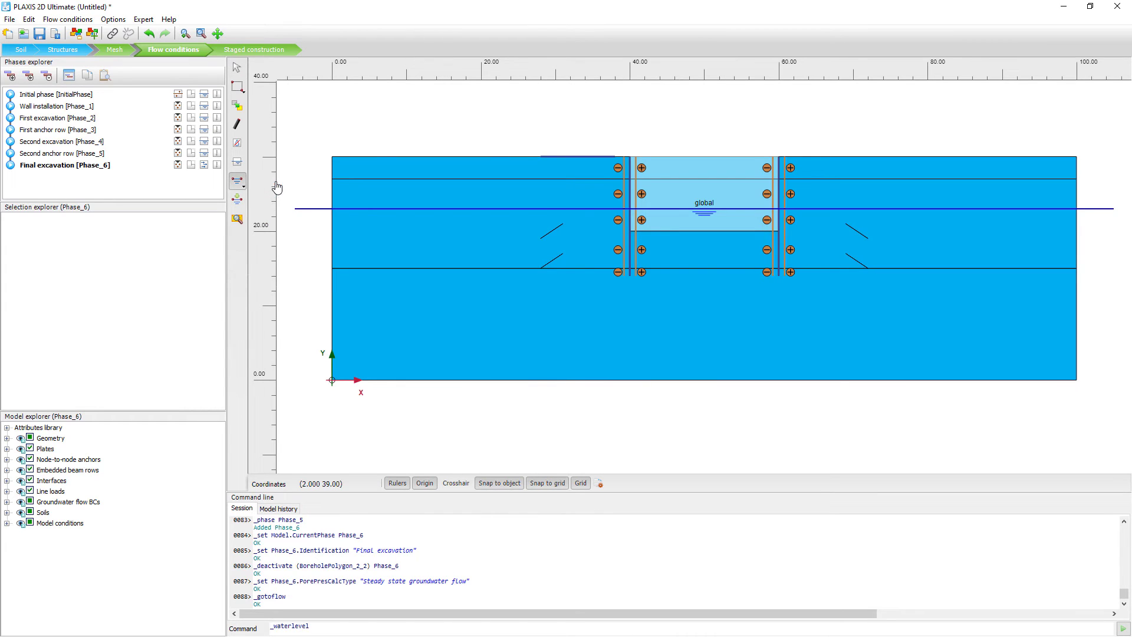
click(304, 209)
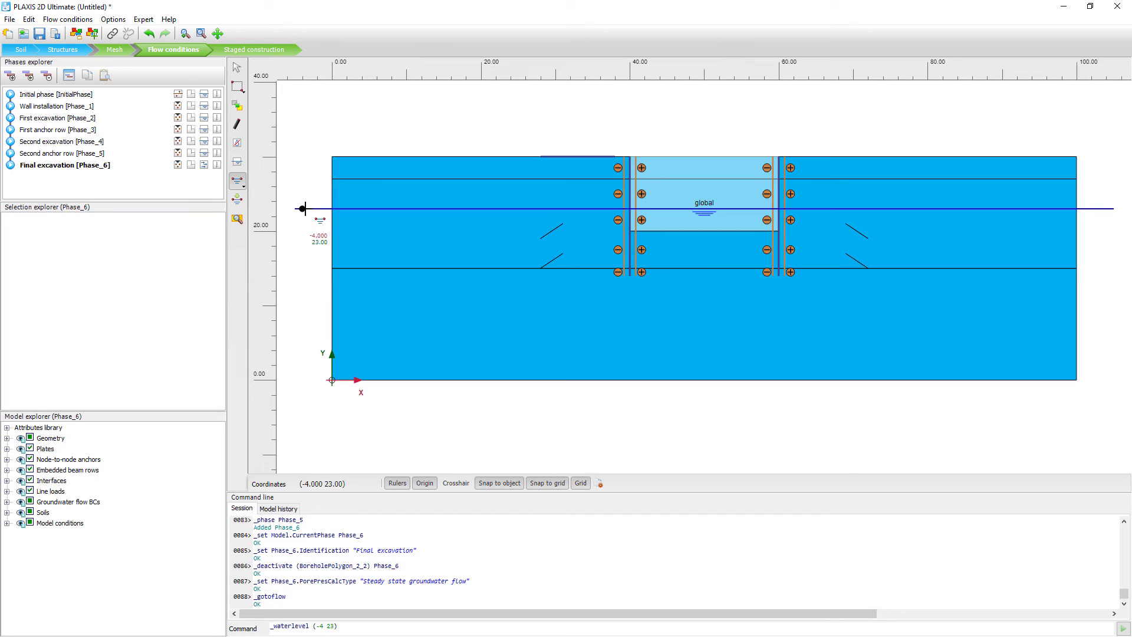
click(364, 208)
click(629, 231)
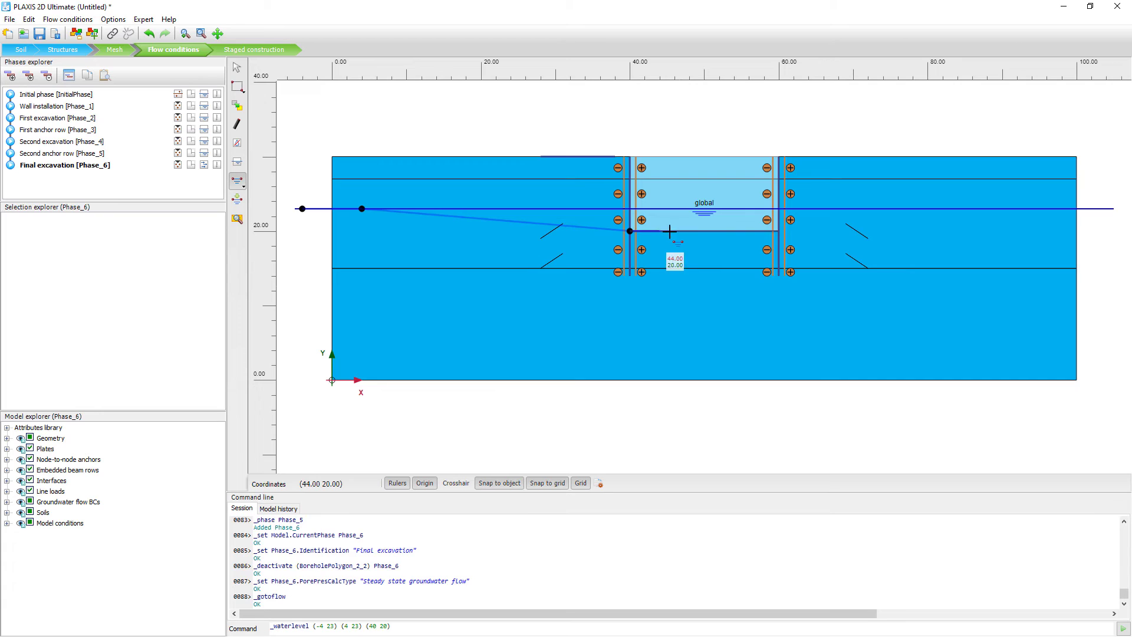
click(778, 231)
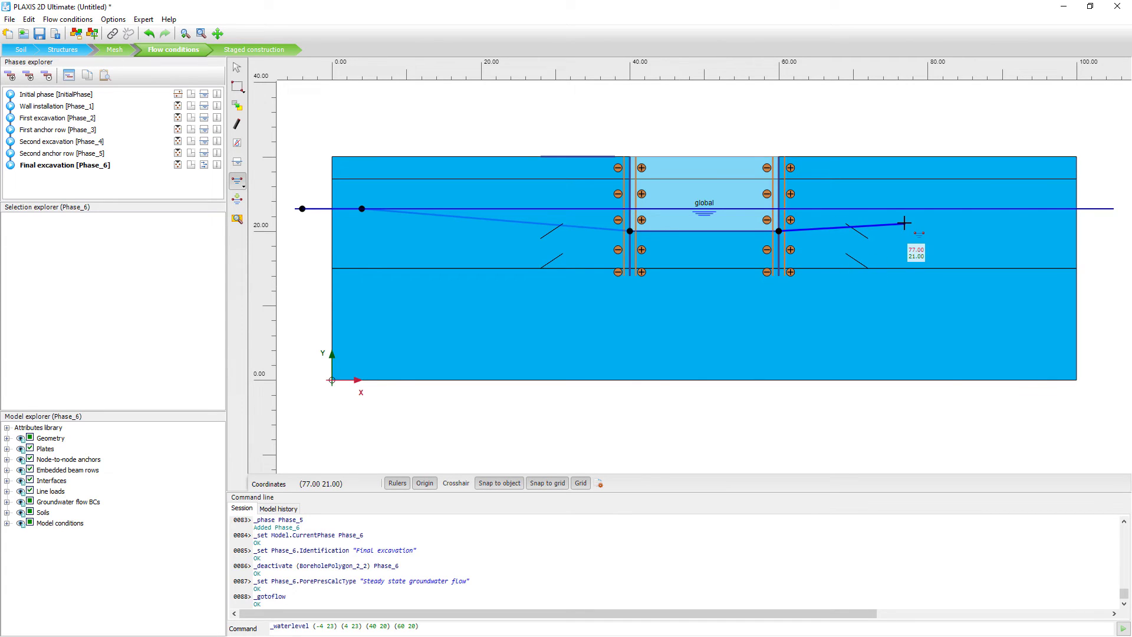
click(1047, 209)
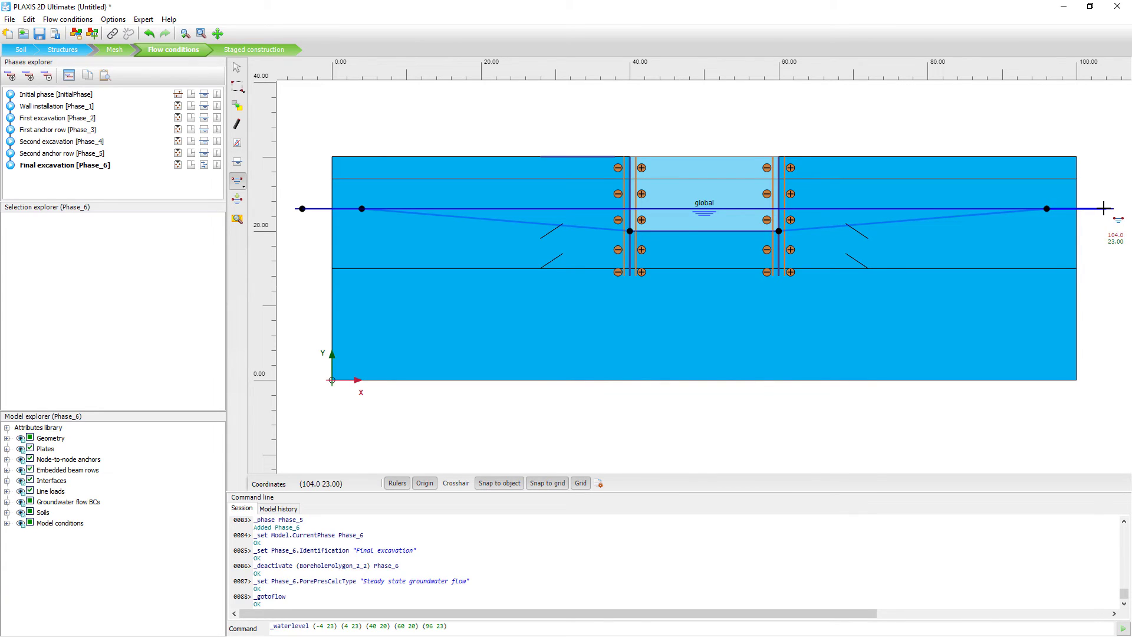
click(1106, 208)
right_click(1104, 192)
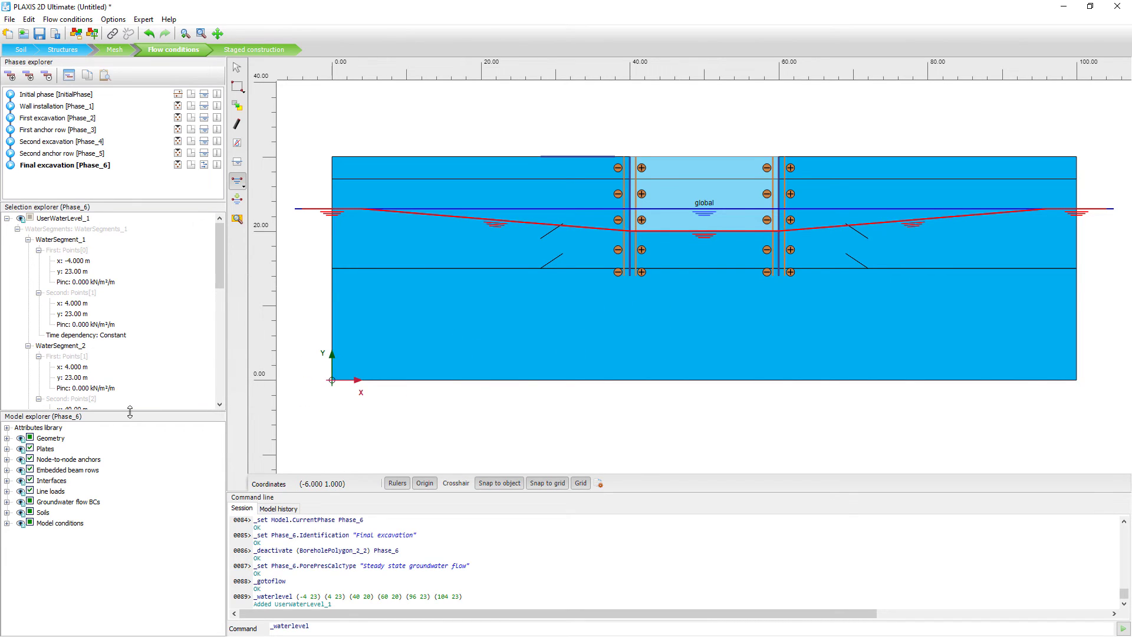
- Review the groundwater flow boundary conditions of the Final excavation phase and set its global water level to UserWaterLevel_1
click(7, 523)
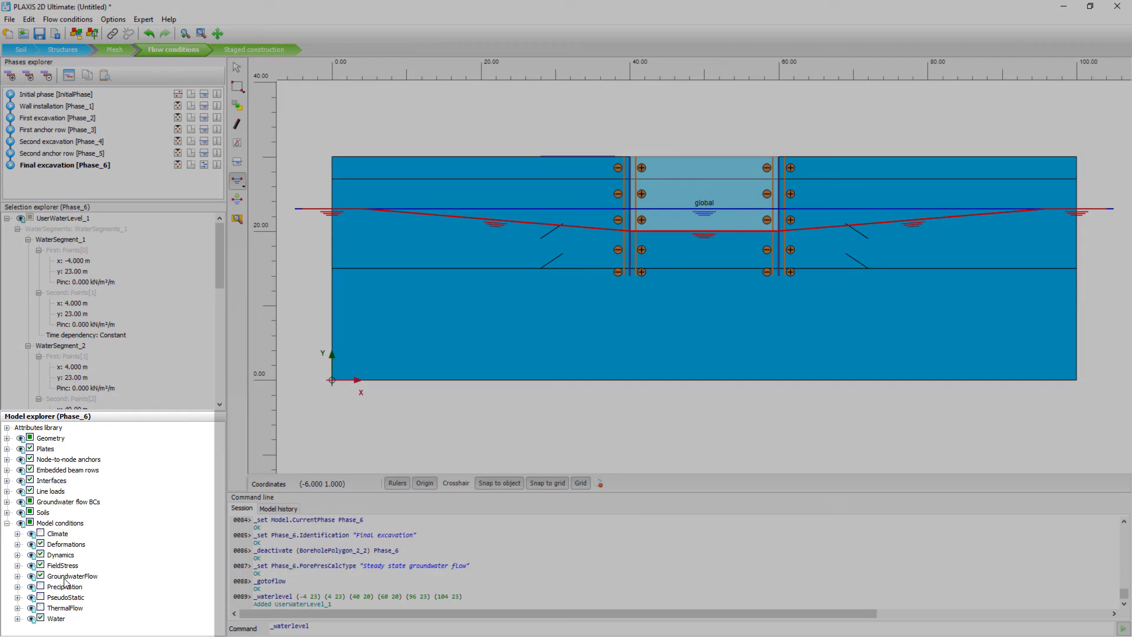
click(17, 576)
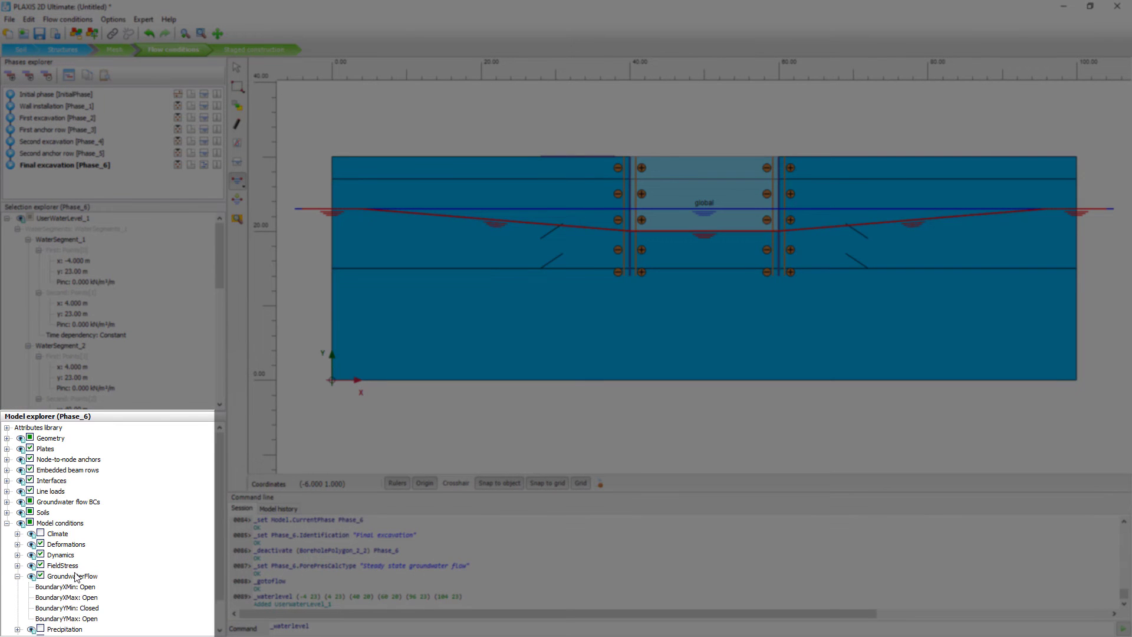
scroll(76, 577, down, 1)
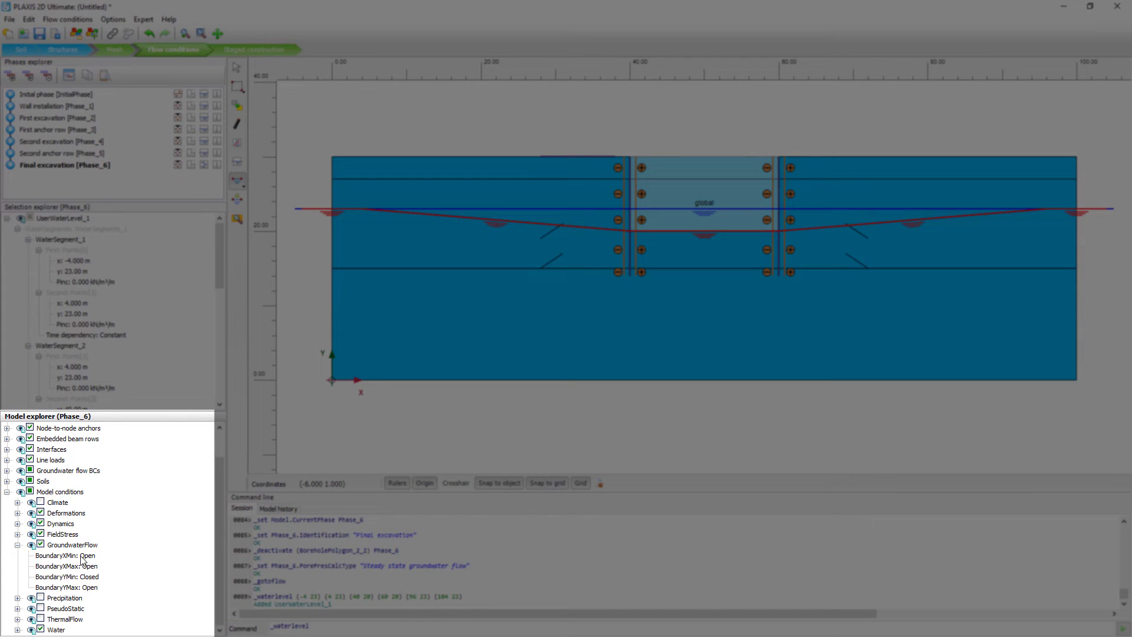
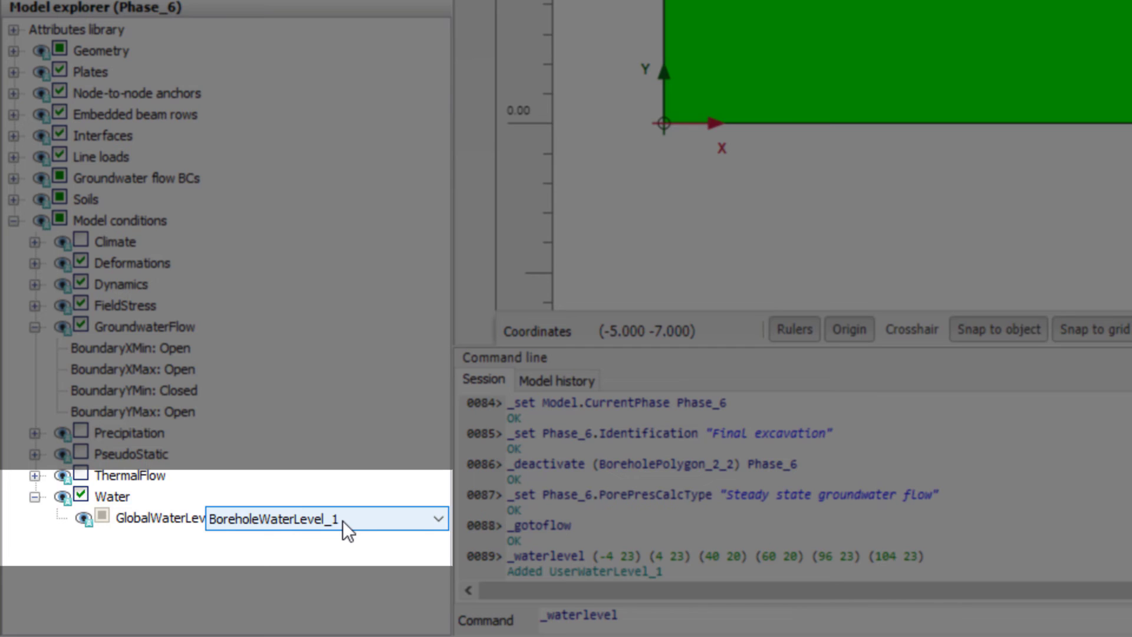
click(374, 522)
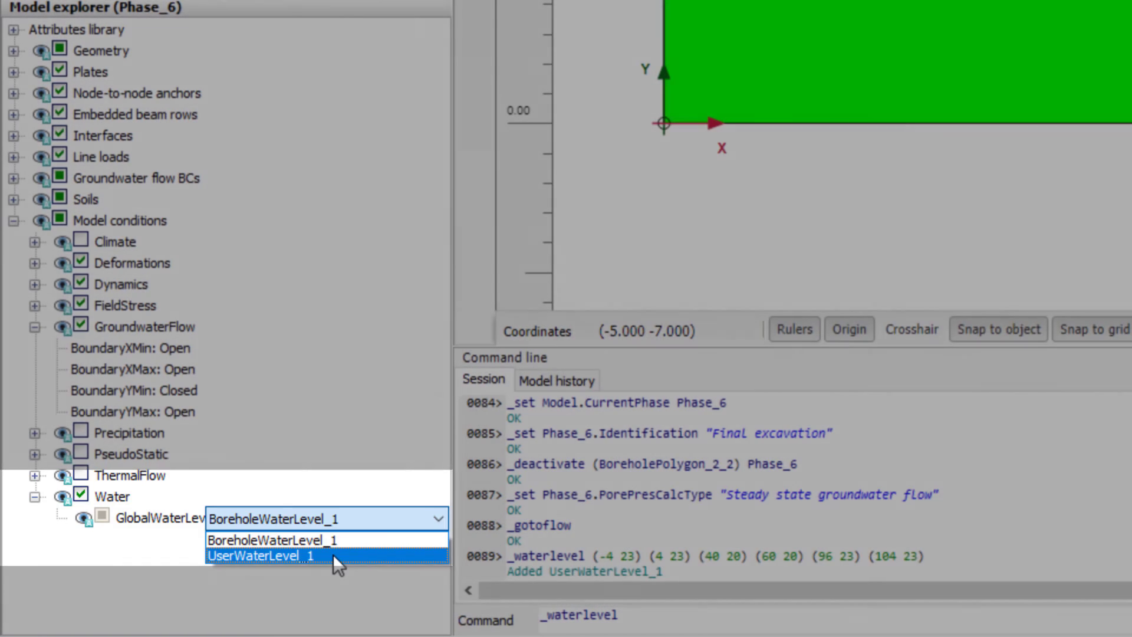
click(332, 554)
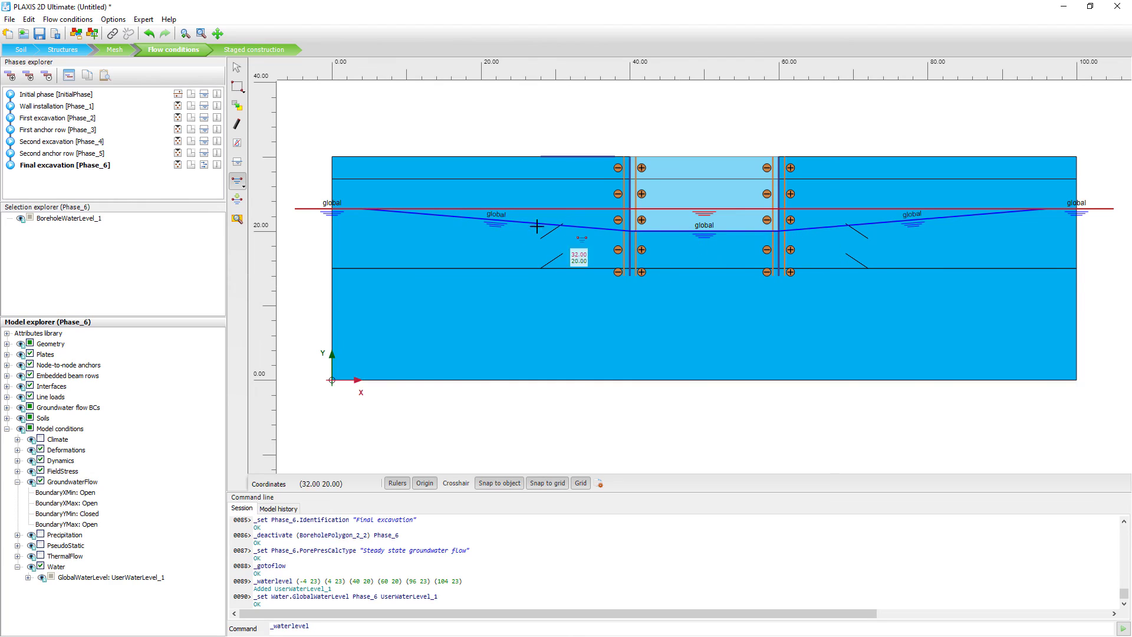
click(237, 67)
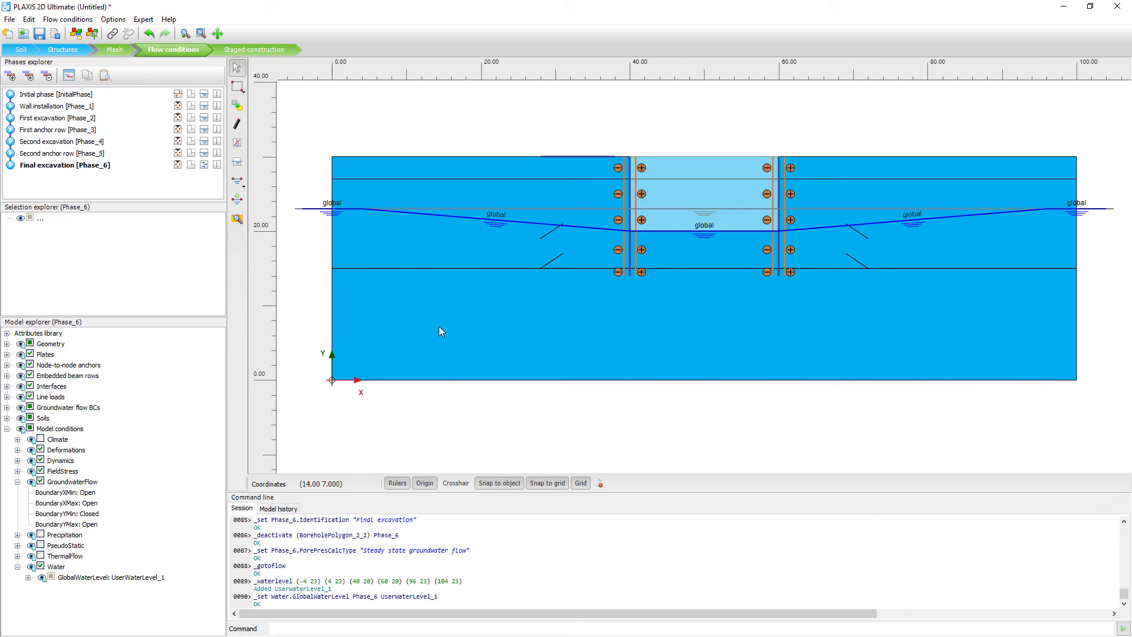
- Examine the lowest soil cluster and the sloping water level segment beside the left wall in the flow conditions
click(421, 318)
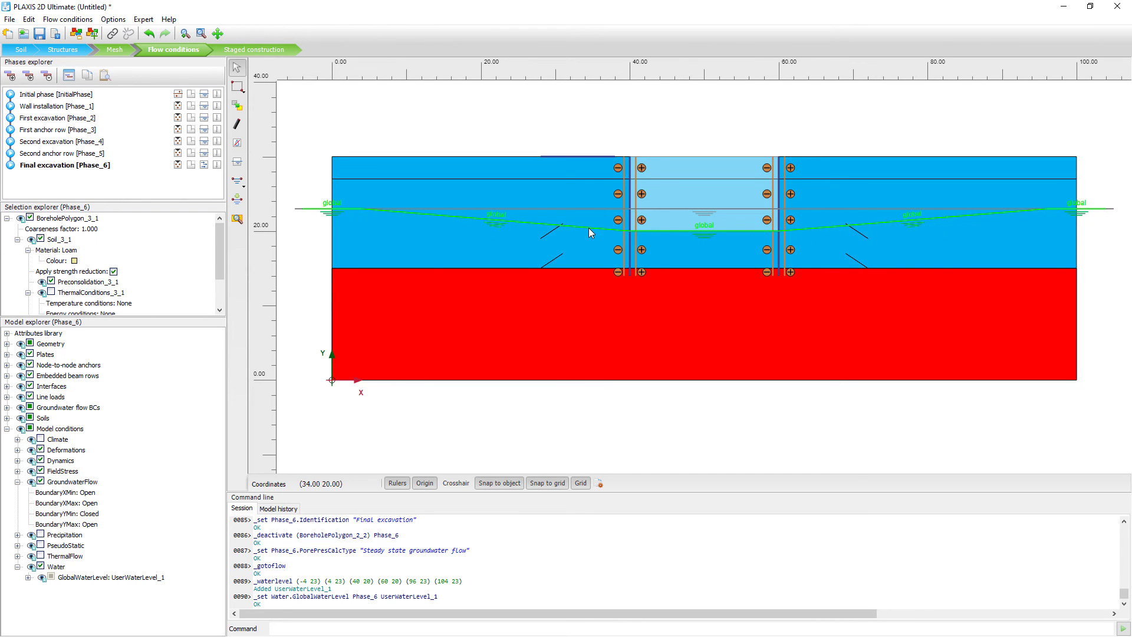
click(308, 239)
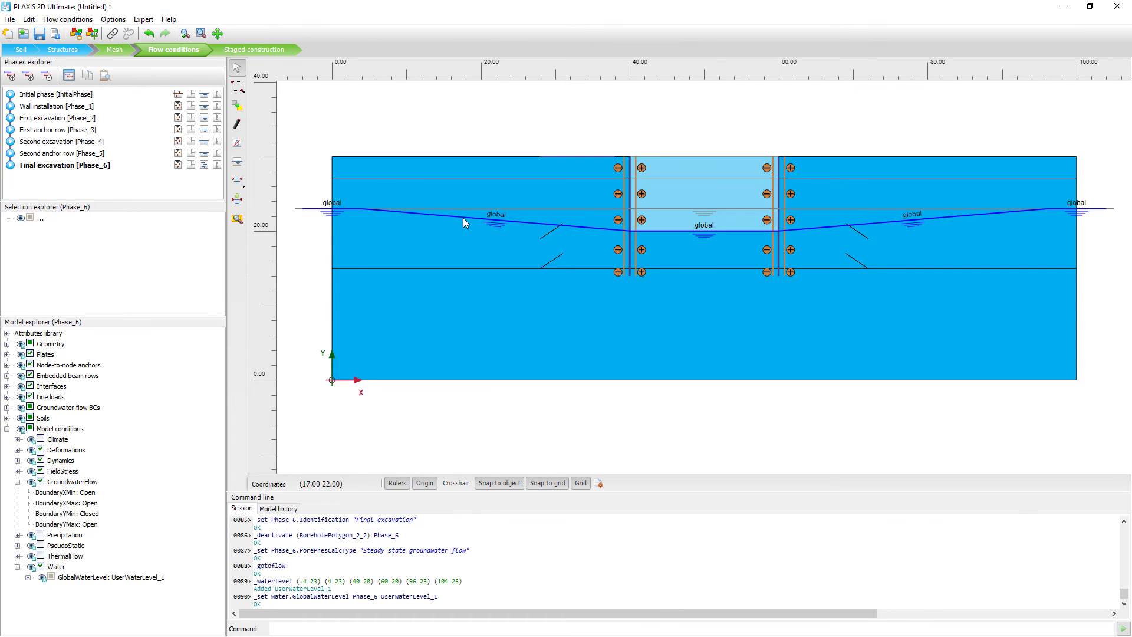
click(534, 225)
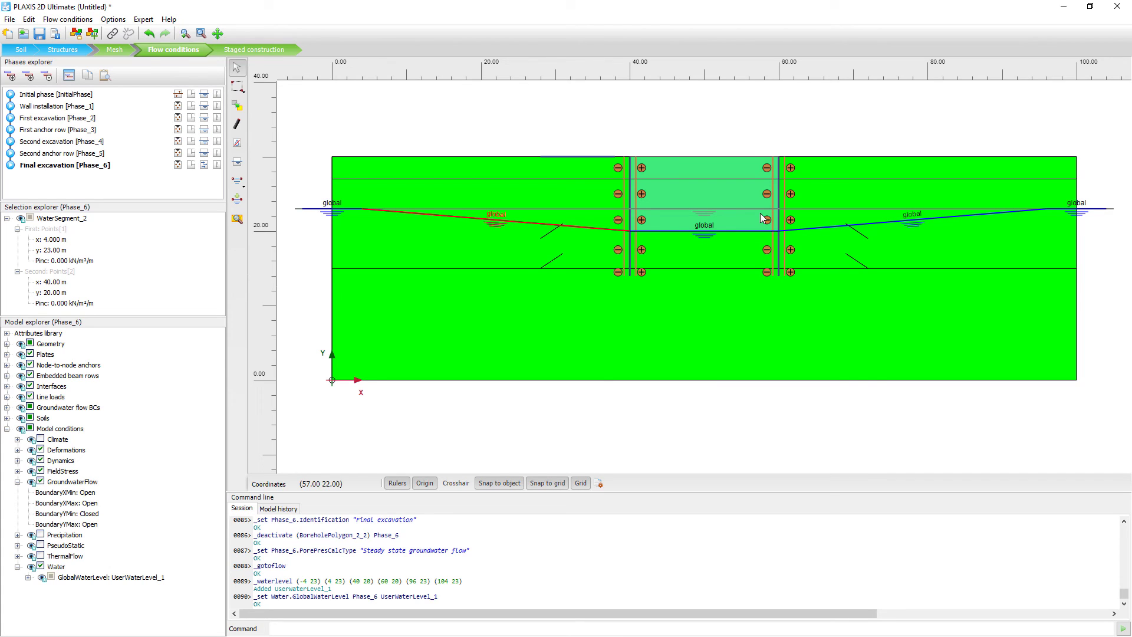
click(688, 132)
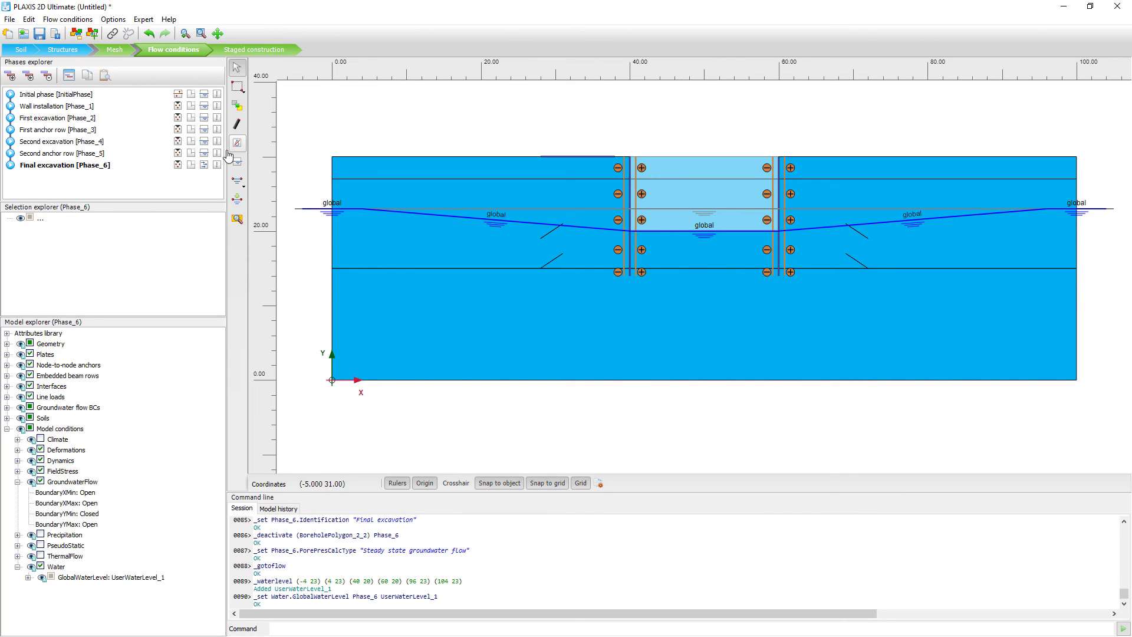
- Select the nodes where the upper and lower anchors meet the left wall, at (40, 27) and (40, 23), as curve points and update the project
click(254, 50)
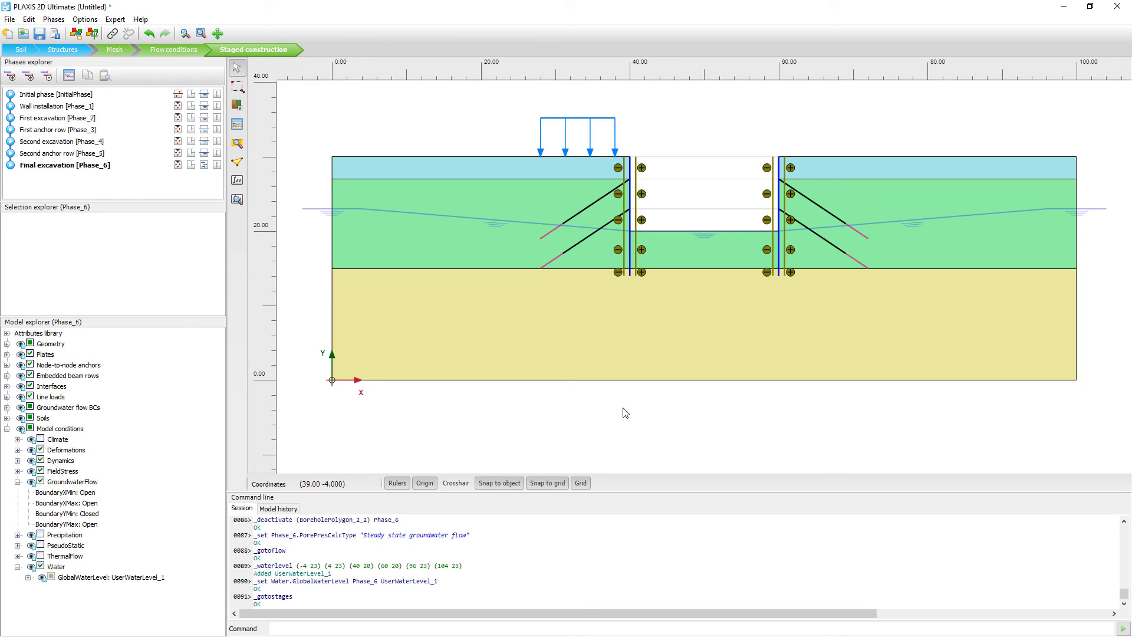
click(238, 165)
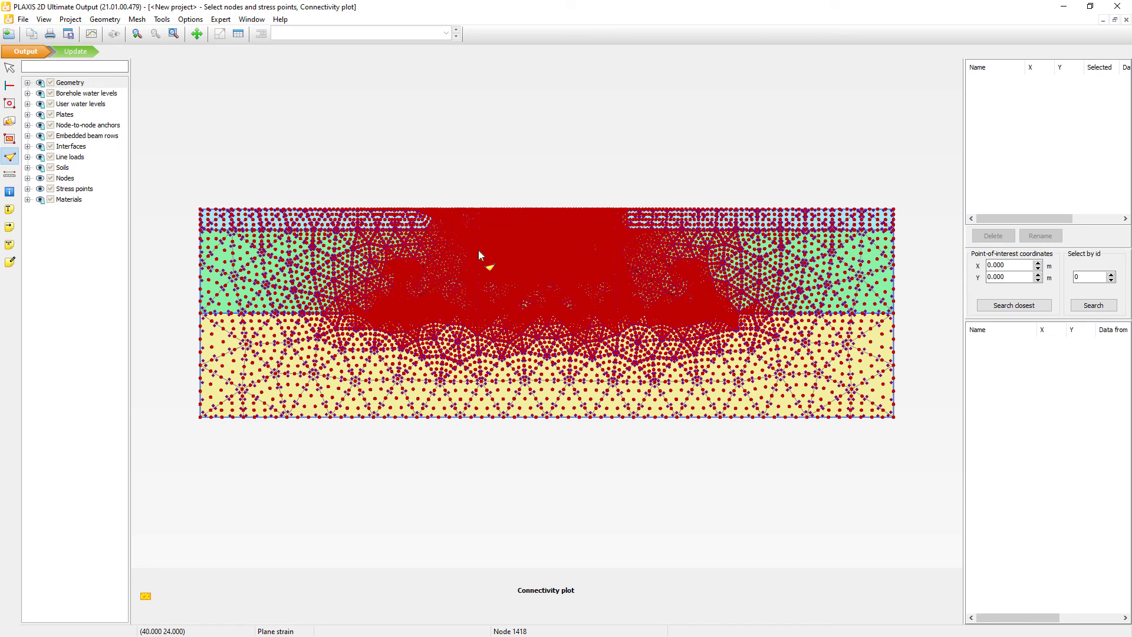
scroll(472, 250, up, 3)
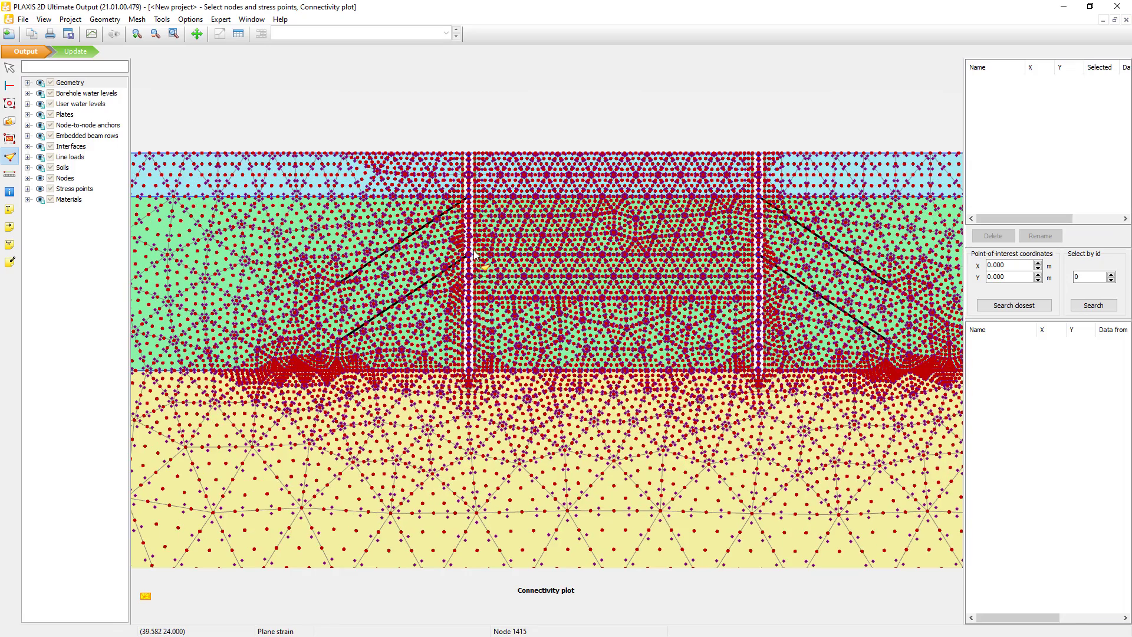
click(137, 34)
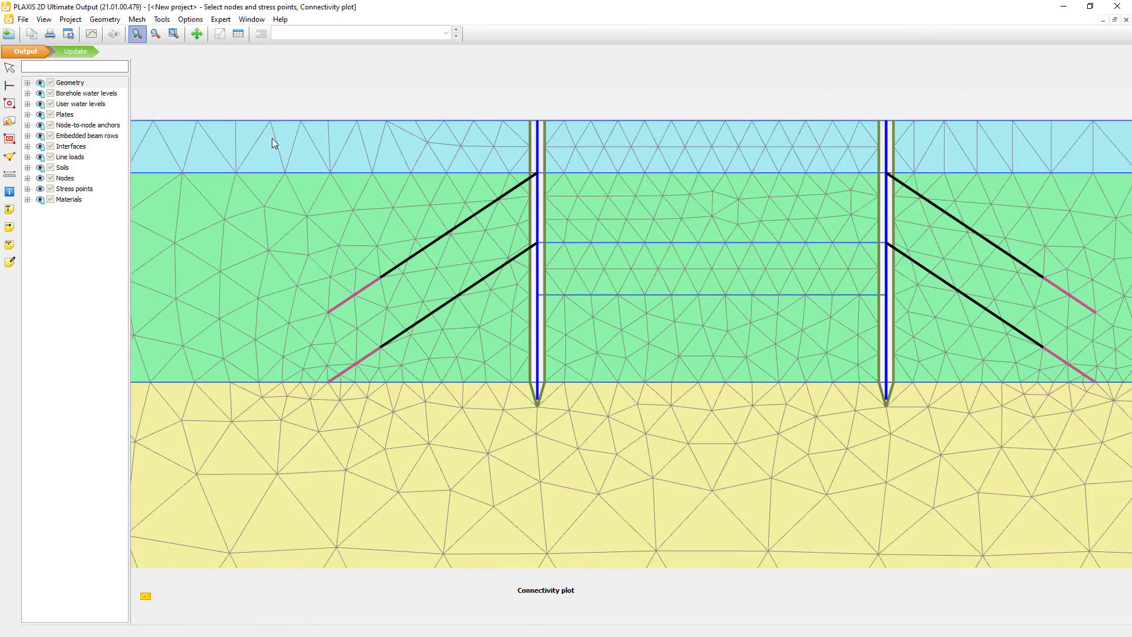
drag(449, 115, 588, 264)
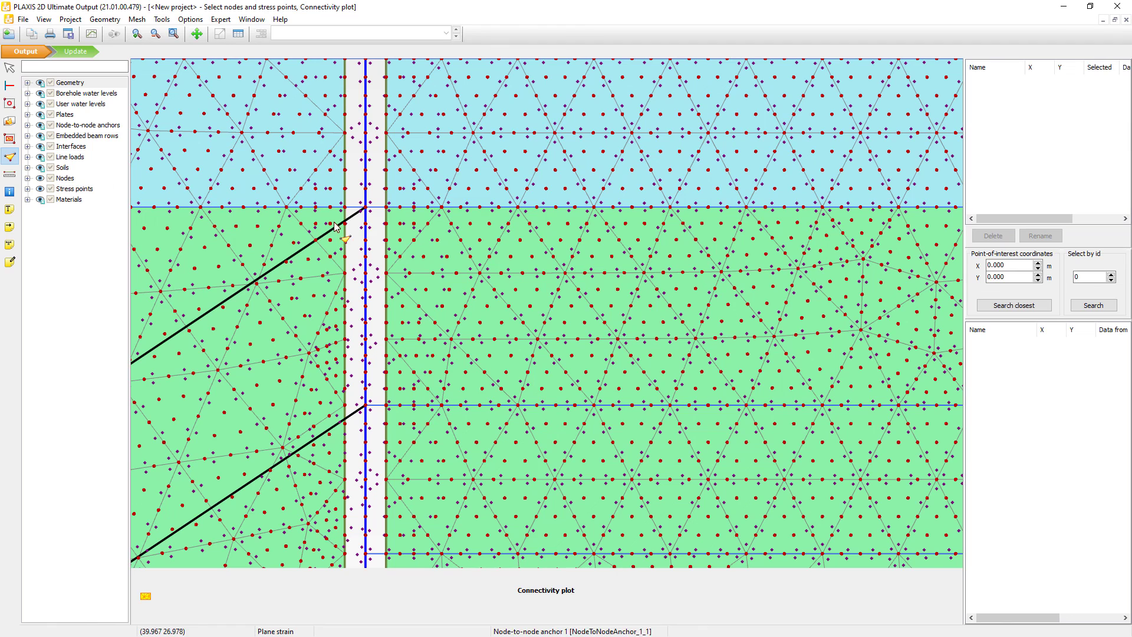
click(366, 210)
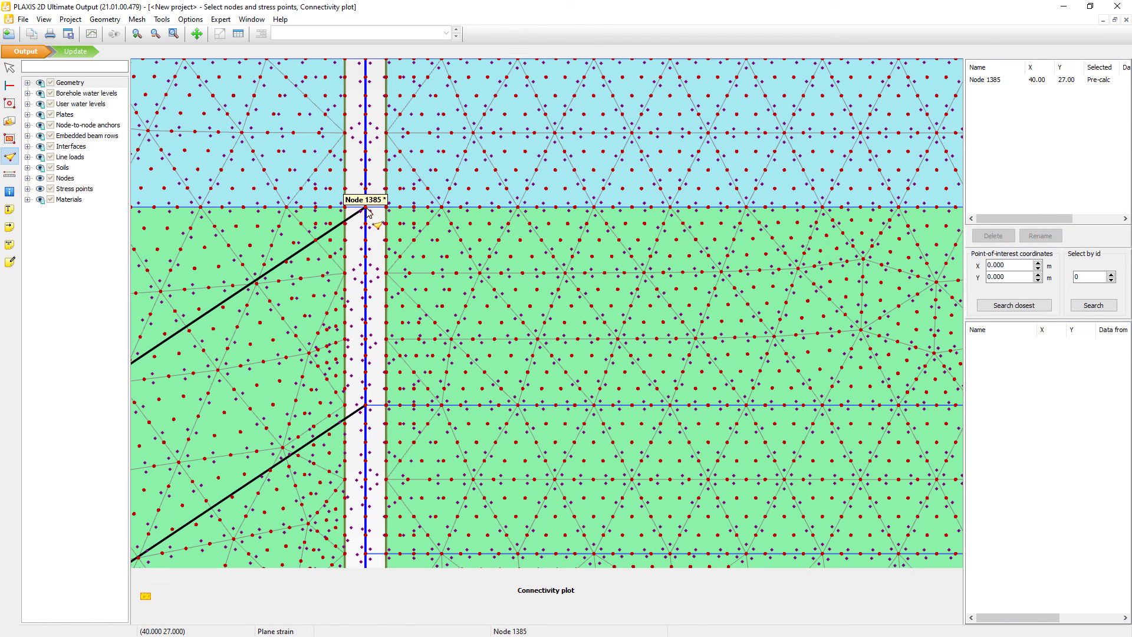
click(366, 406)
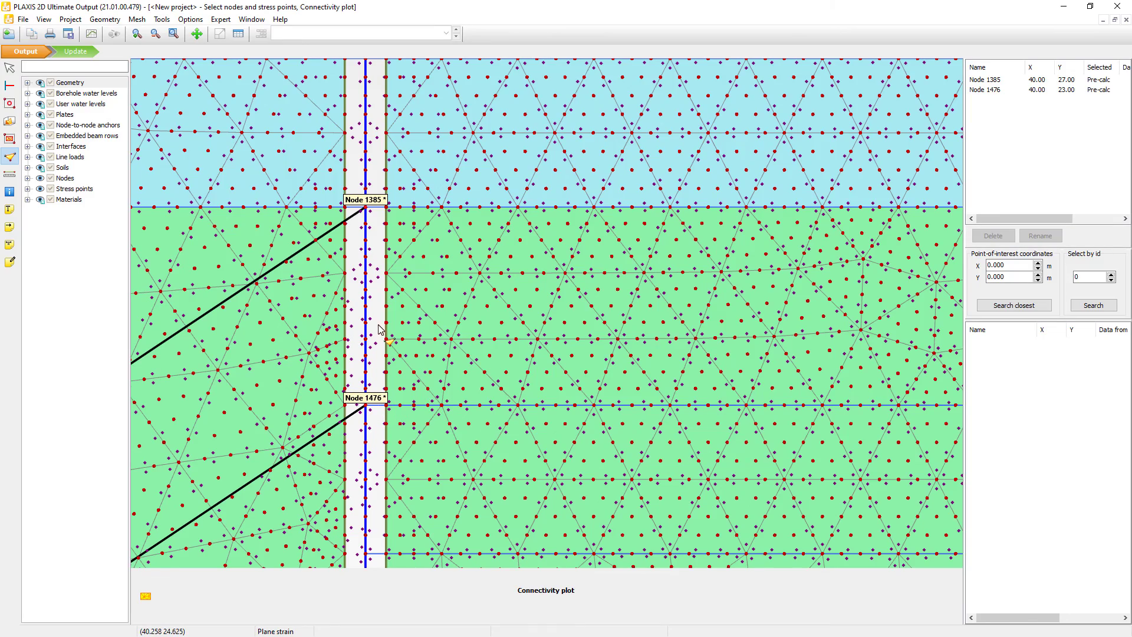
scroll(367, 328, down, 2)
scroll(367, 328, down, 3)
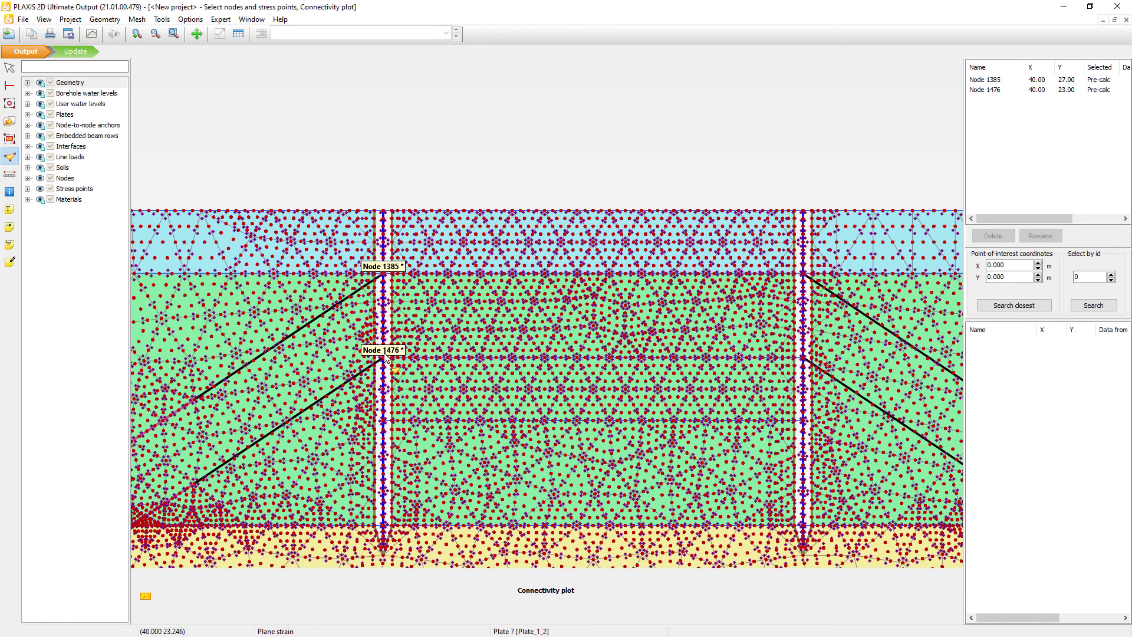
click(74, 52)
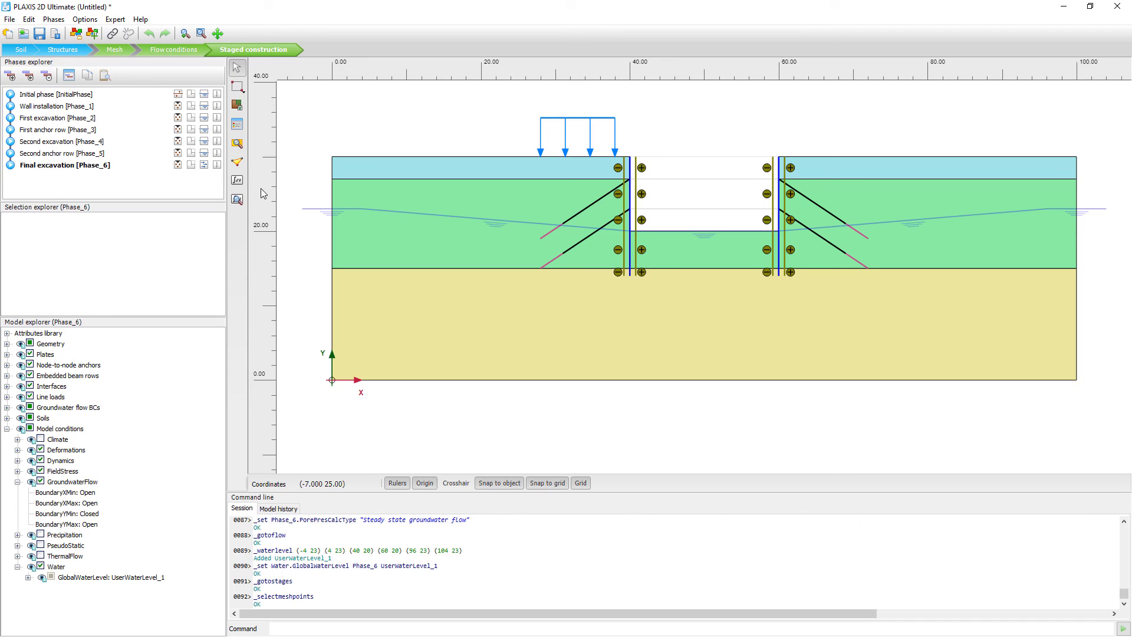
- Start the calculation of the defined construction phases
click(239, 182)
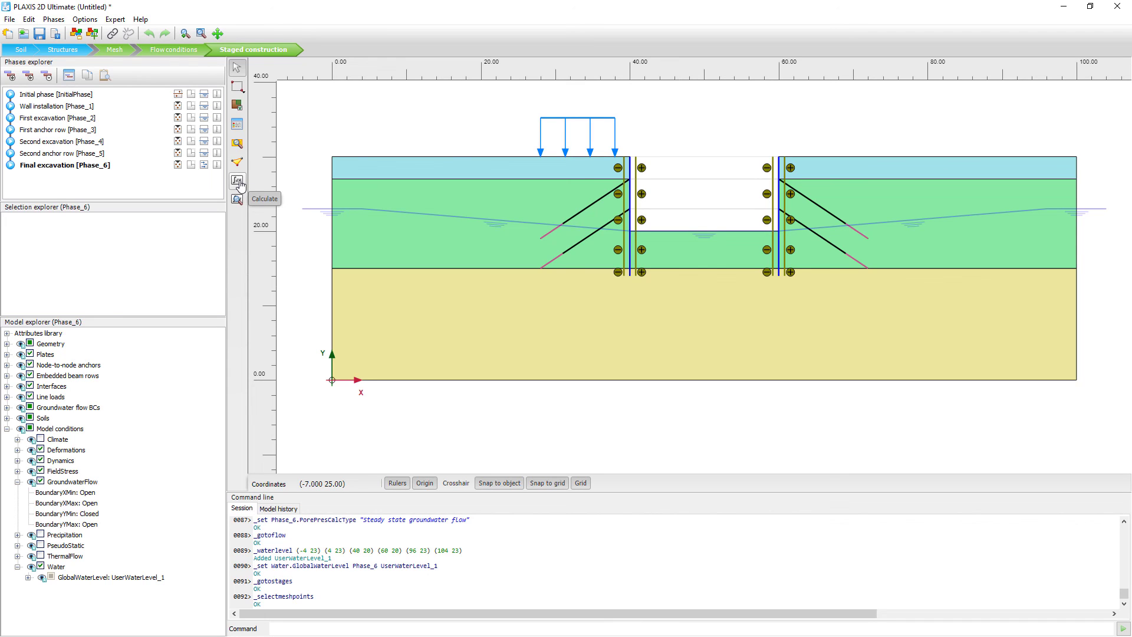